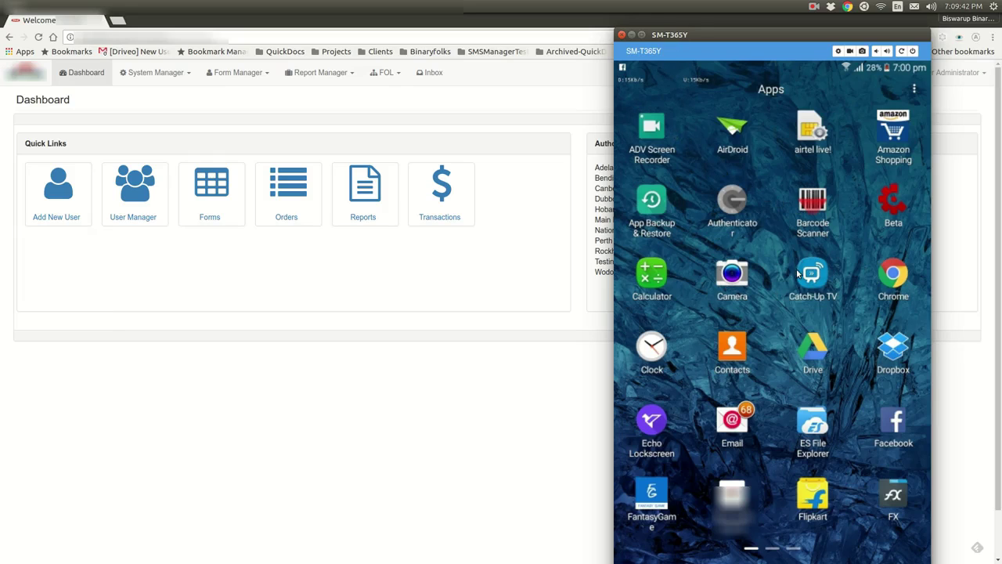
- Open the Devices list from the Device Manager dashboard in the web application
{"action": "left_click", "coordinate": [490, 113]}
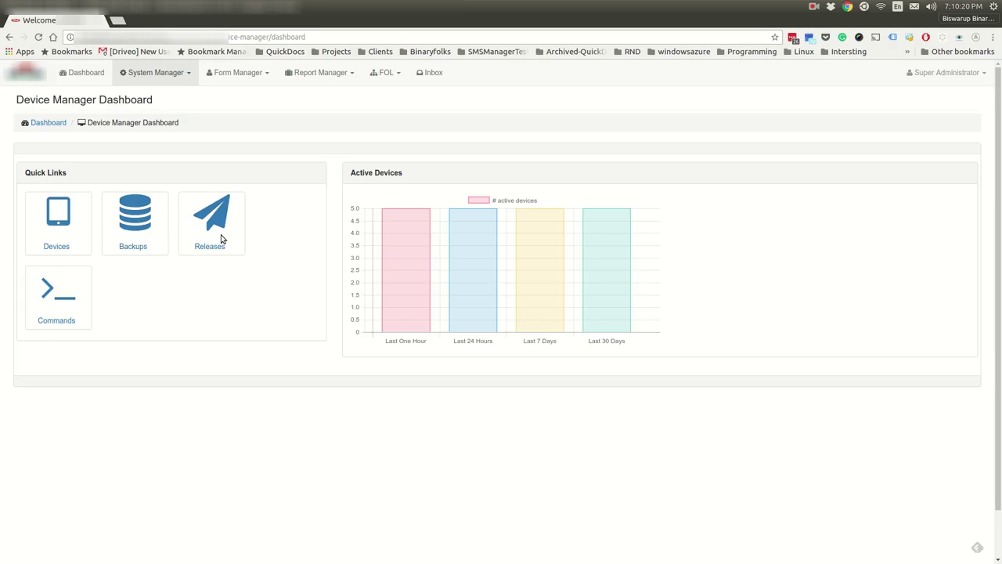
{"action": "left_click", "coordinate": [58, 215]}
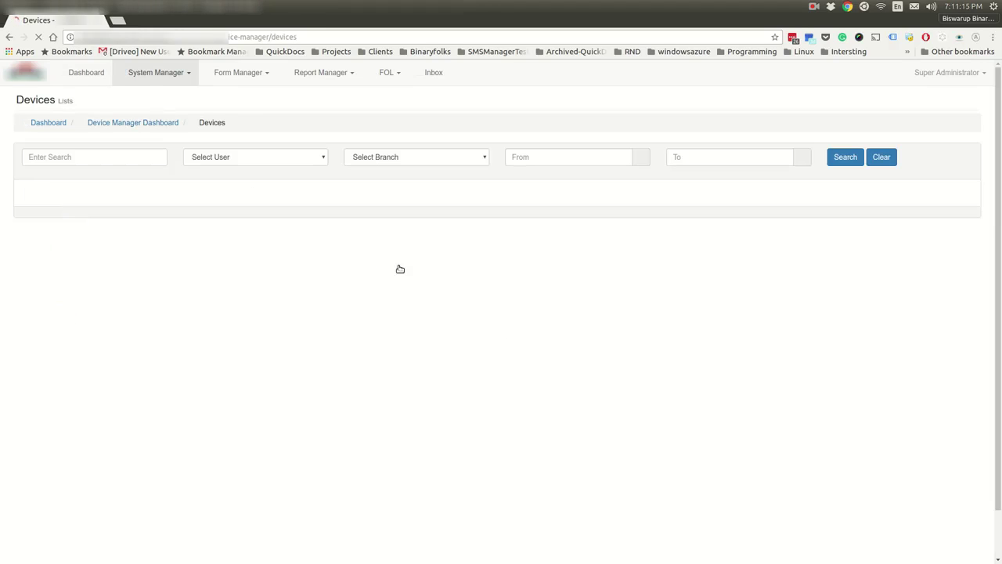
- Try the user filter on the device list and inspect the devices' RAM usage and health details
{"action": "left_click", "coordinate": [226, 155]}
{"action": "left_click", "coordinate": [197, 257]}
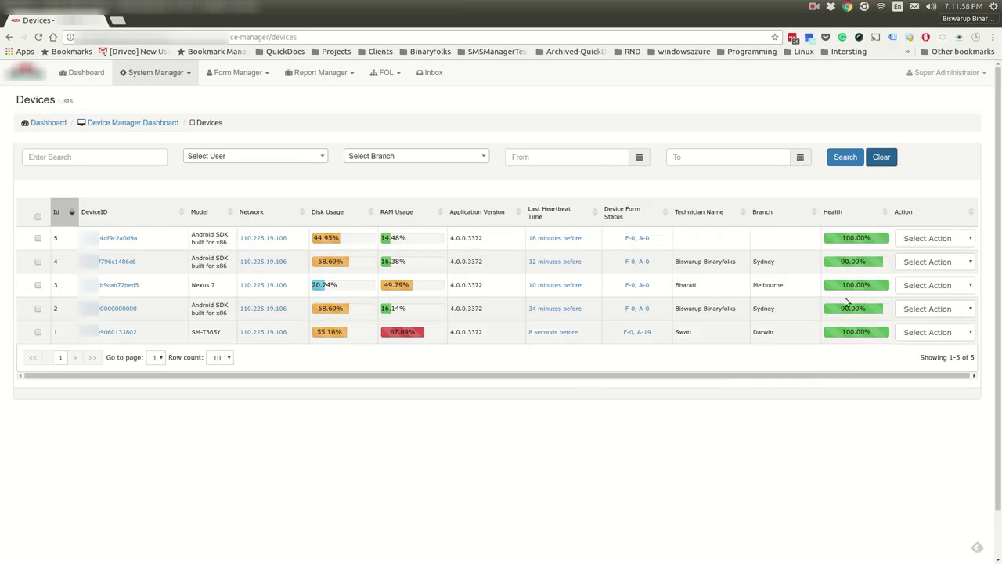
{"action": "mouse_move", "coordinate": [392, 331]}
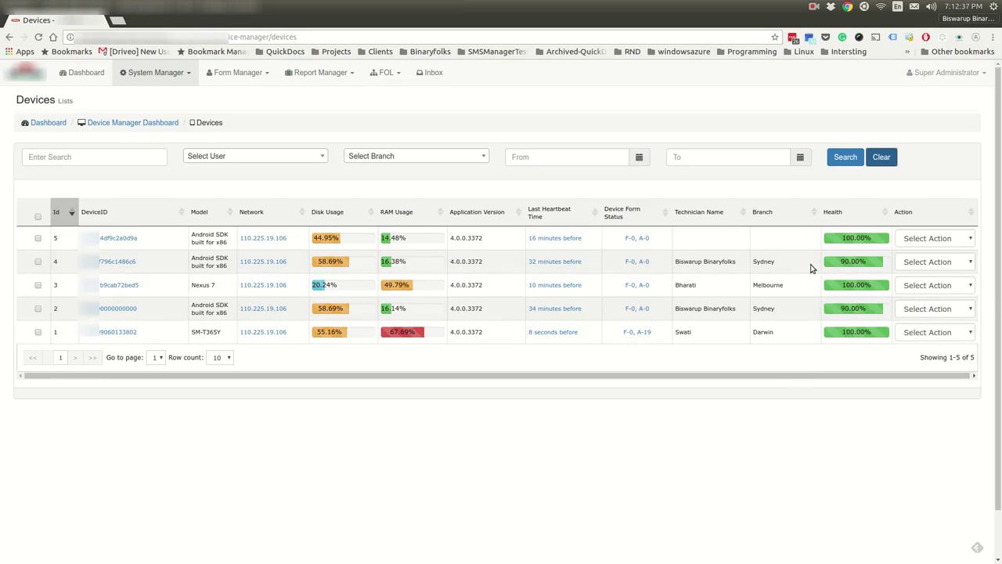
{"action": "mouse_move", "coordinate": [838, 264]}
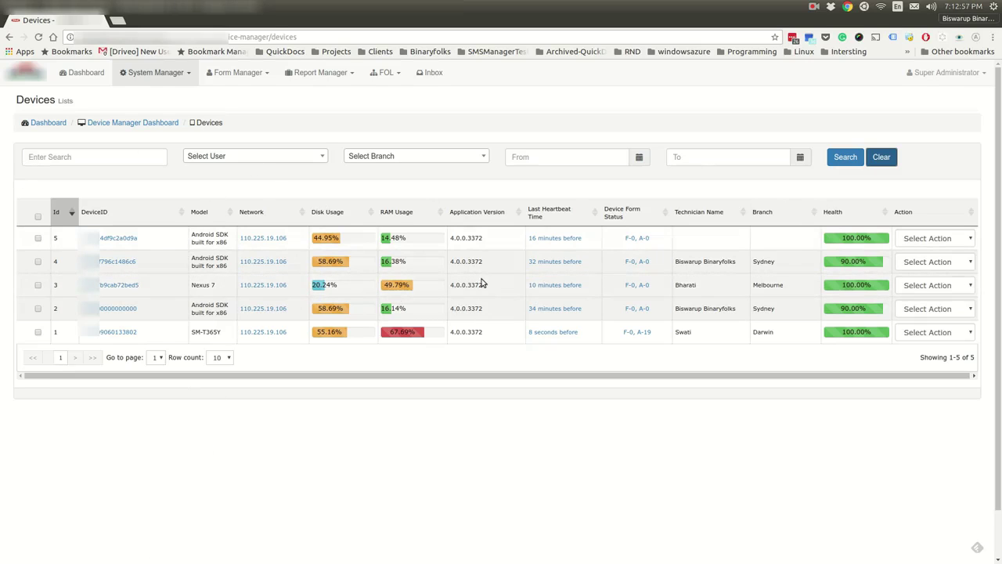
- Sort the device list by Health in descending order and check the health and disk usage details
{"action": "left_click", "coordinate": [866, 216]}
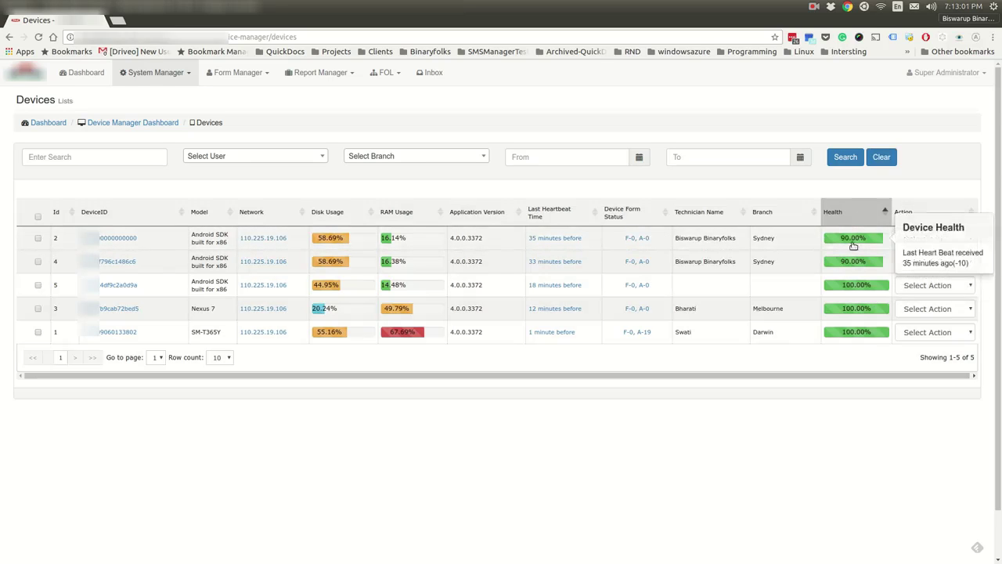
{"action": "left_click", "coordinate": [916, 240]}
{"action": "left_click", "coordinate": [915, 240]}
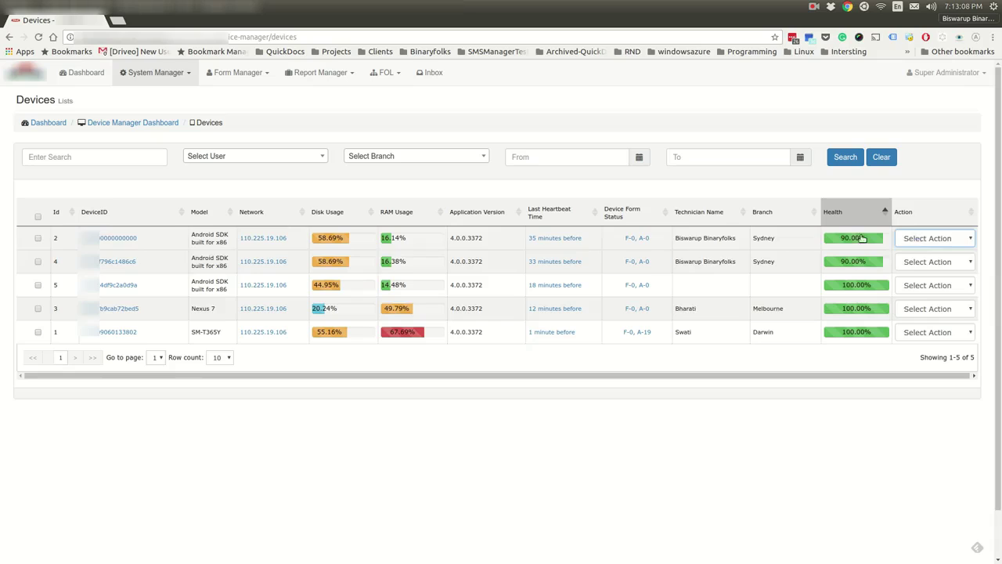
{"action": "left_click", "coordinate": [845, 213]}
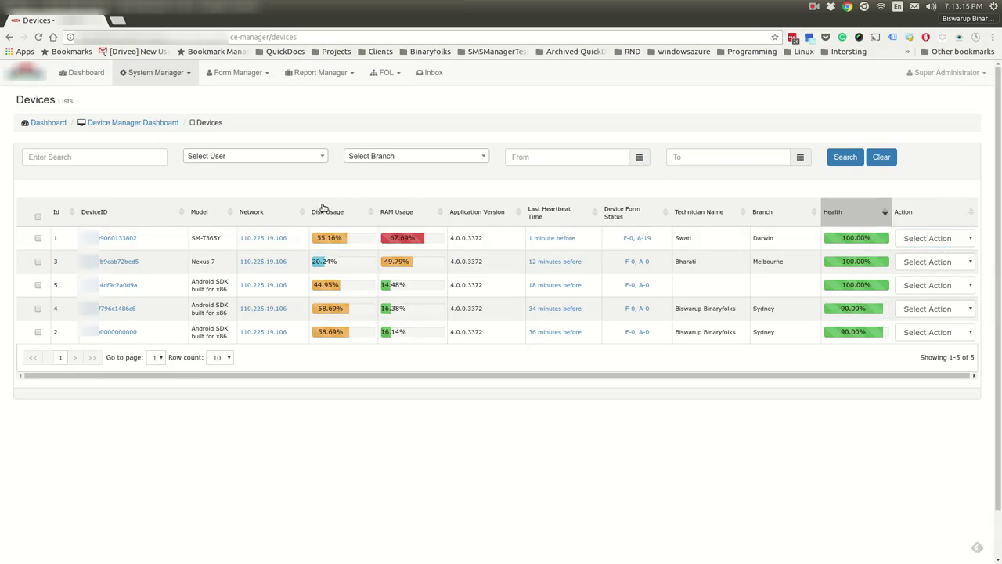
{"action": "mouse_move", "coordinate": [320, 244]}
- Examine the actions offered for the SM-T365Y device and for all devices selected together, and check its form status
{"action": "left_click", "coordinate": [932, 238]}
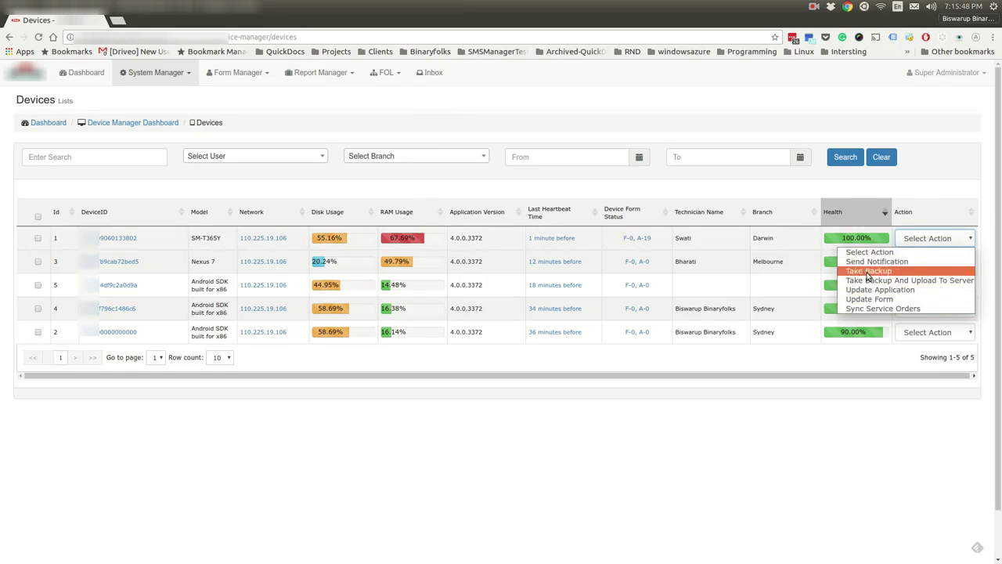
{"action": "left_click", "coordinate": [381, 391]}
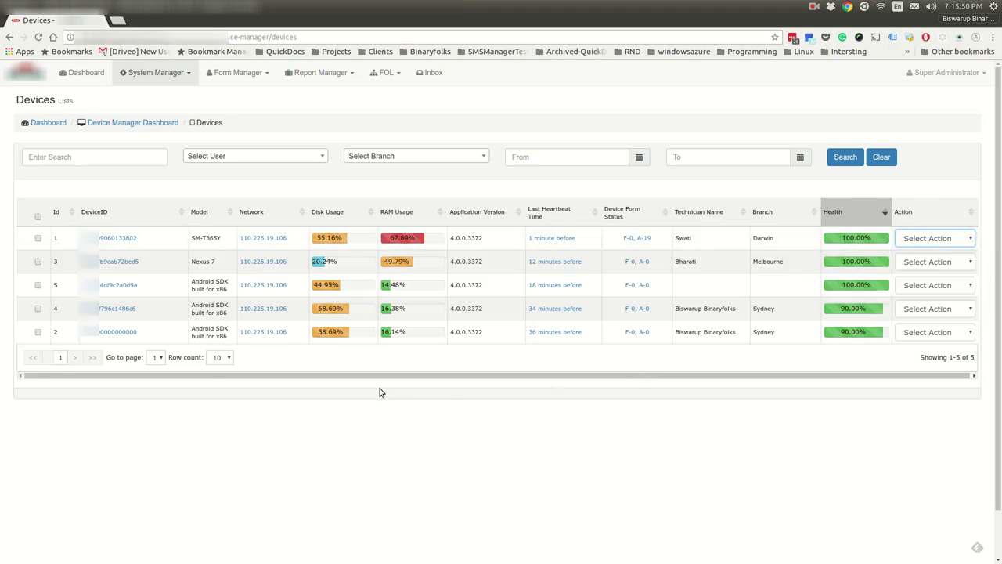
{"action": "left_click", "coordinate": [37, 217]}
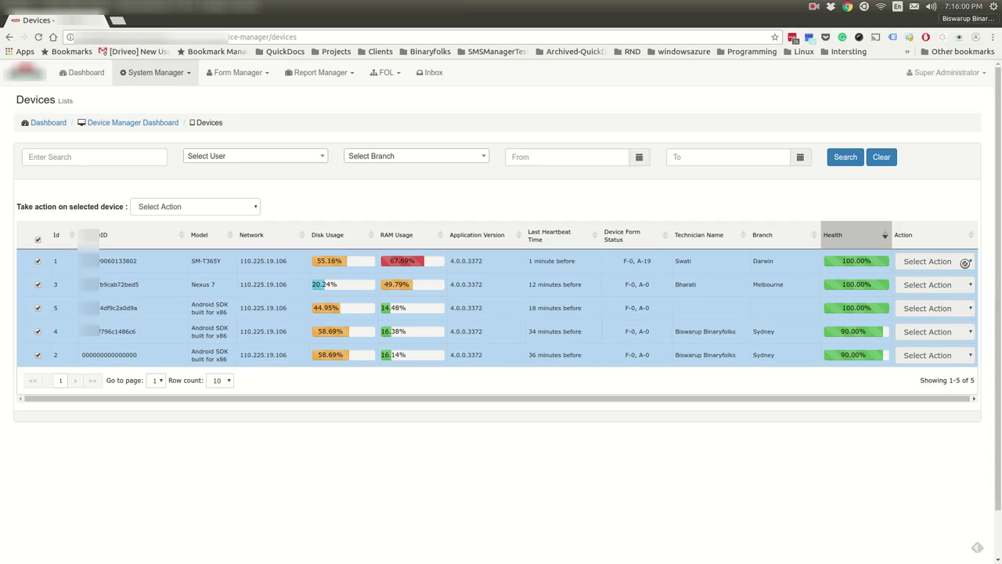
{"action": "left_click", "coordinate": [192, 207]}
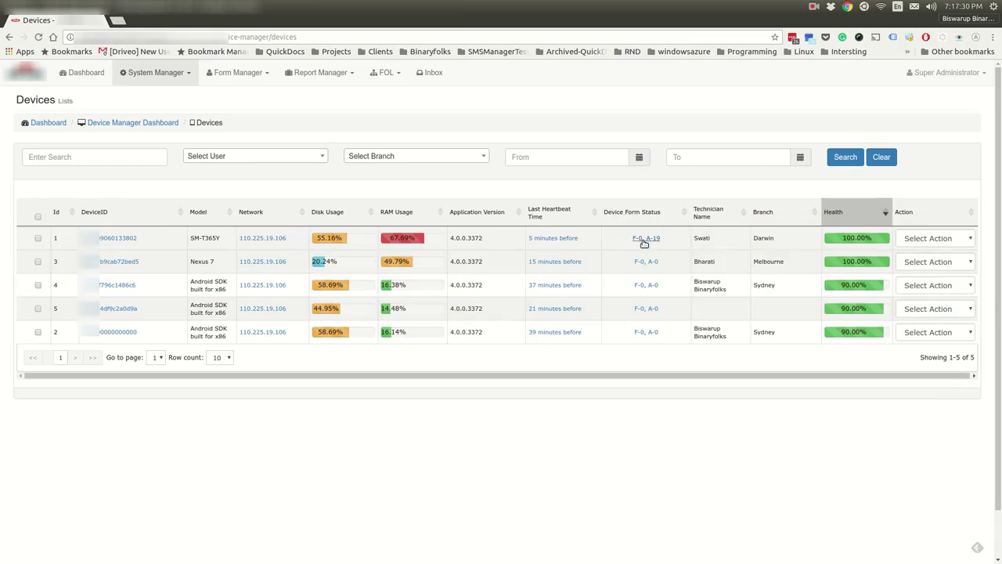
{"action": "mouse_move", "coordinate": [640, 240]}
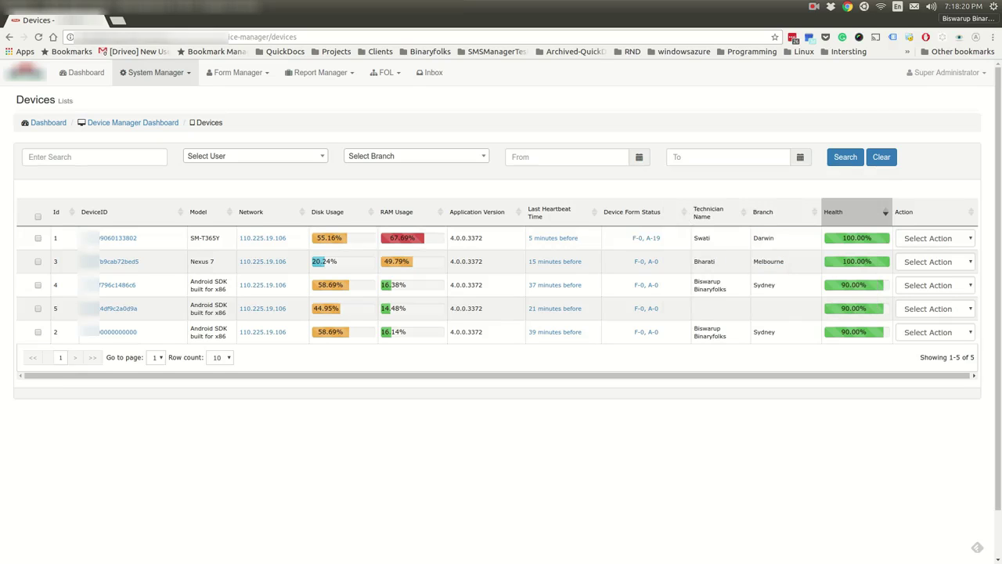
- Switch to the mirrored SM-T365Y tablet, return to the app's dashboard and open Reports
{"action": "key", "text": "alt+Tab"}
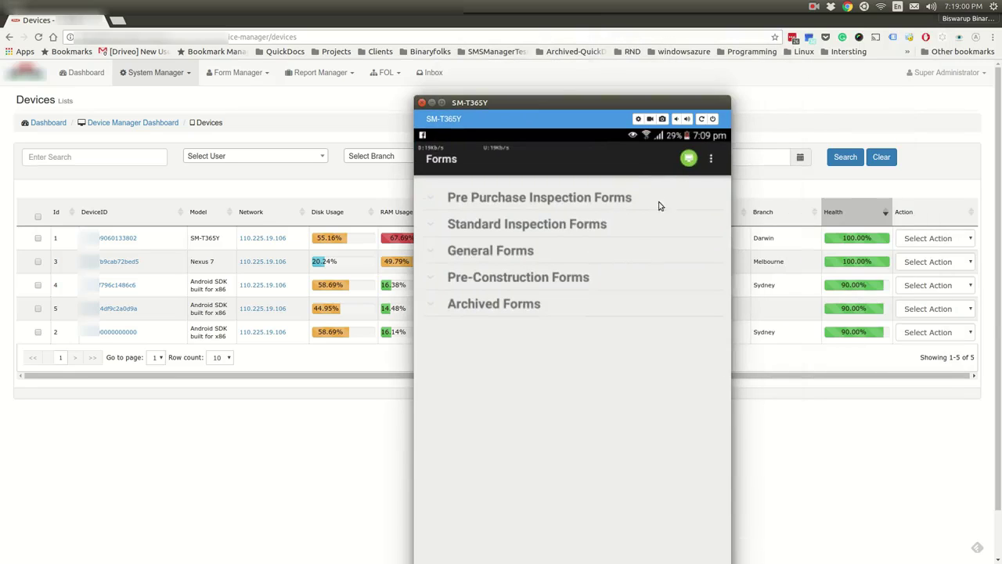
{"action": "left_click", "coordinate": [688, 159]}
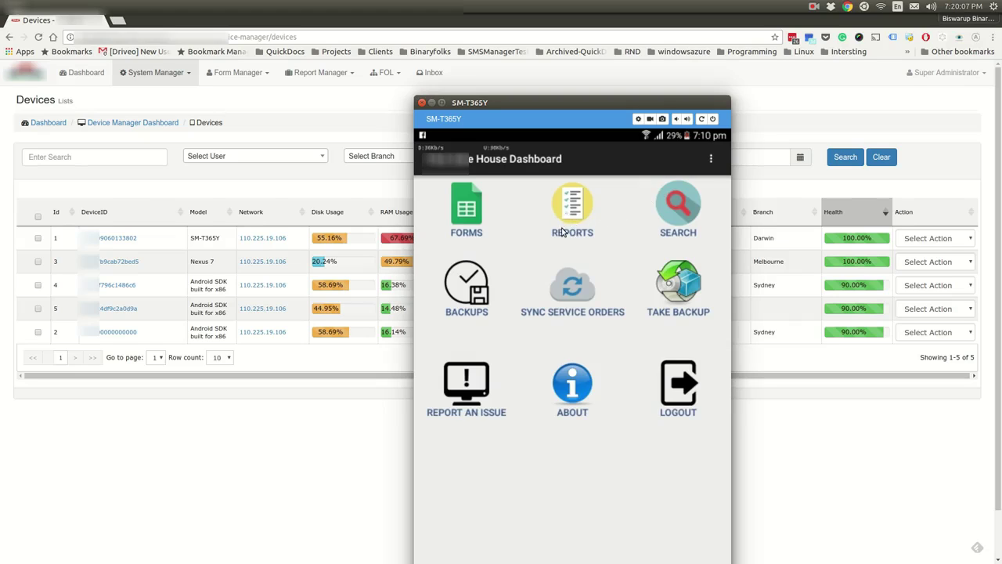
{"action": "left_click", "coordinate": [576, 210]}
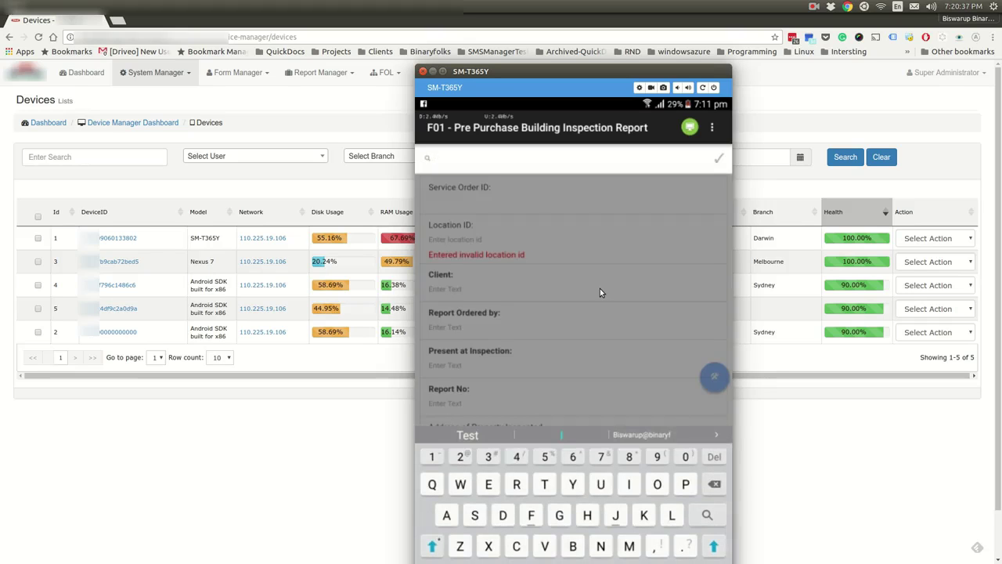
- Look up a service order in the F01 - Pre Purchase Building Inspection Report and attach a photo from the gallery
{"action": "type", "text": "423"}
{"action": "scroll", "coordinate": [600, 290], "scroll_direction": "down", "scroll_amount": 5}
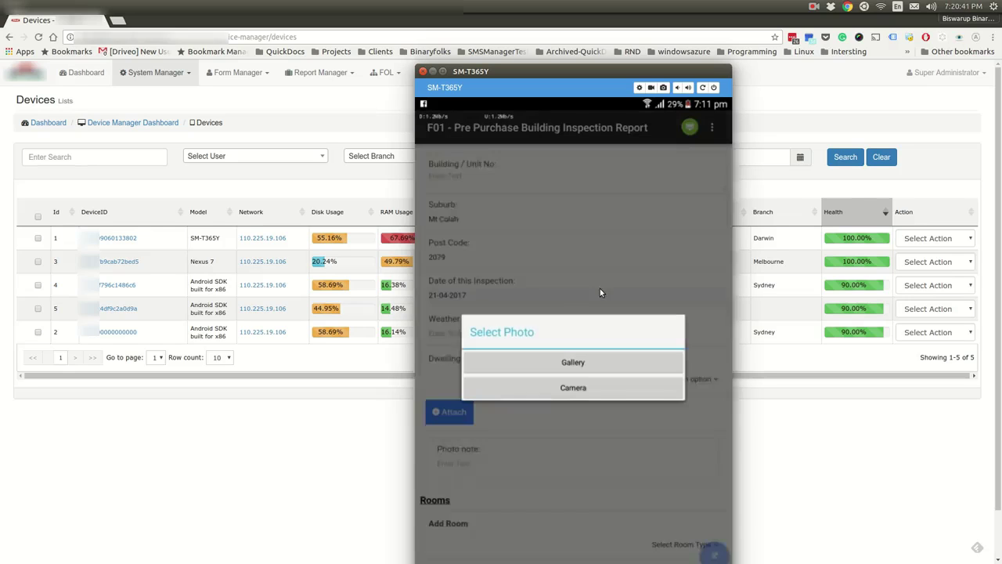
{"action": "left_click", "coordinate": [600, 293]}
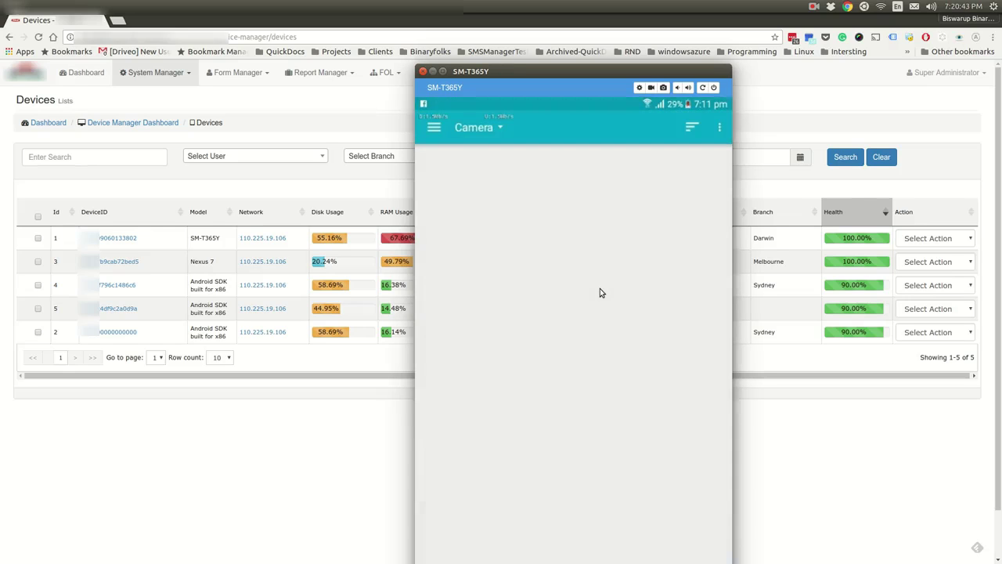
{"action": "left_click", "coordinate": [600, 293]}
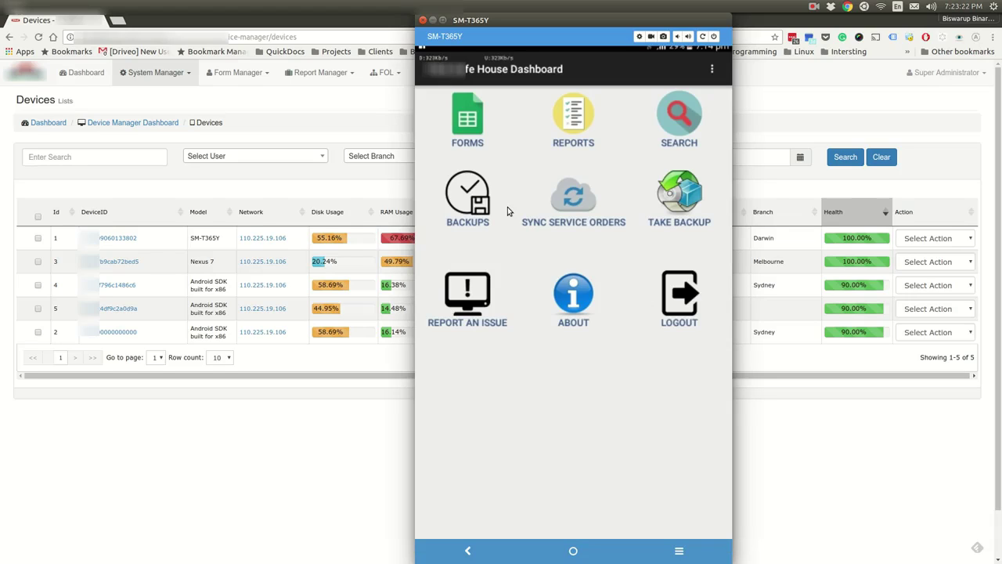
- Open the tablet's Application Backup And Restore Manager and look through the existing backups
{"action": "left_click", "coordinate": [663, 205]}
{"action": "scroll", "coordinate": [663, 209], "scroll_direction": "down", "scroll_amount": 5}
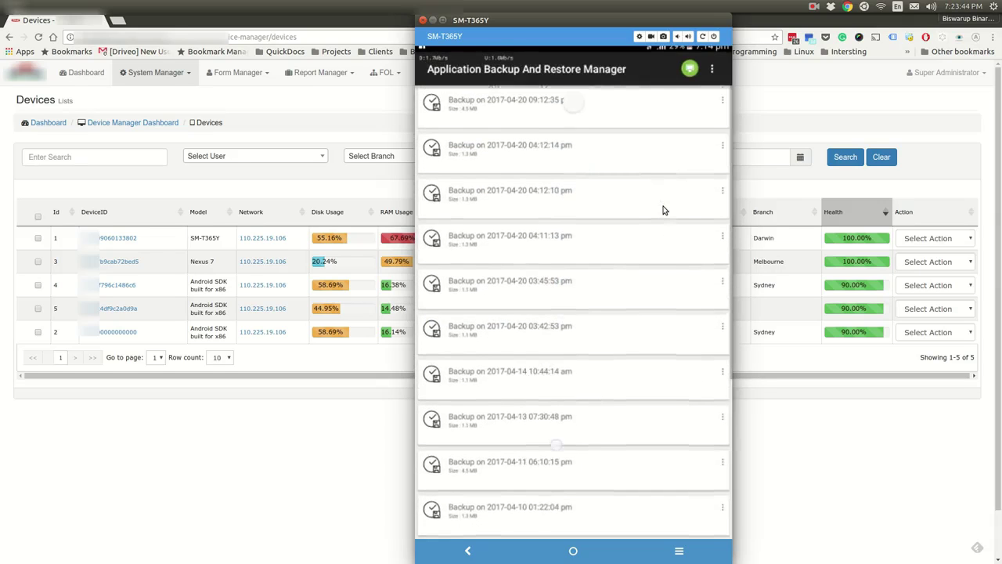
{"action": "scroll", "coordinate": [663, 210], "scroll_direction": "up", "scroll_amount": 5}
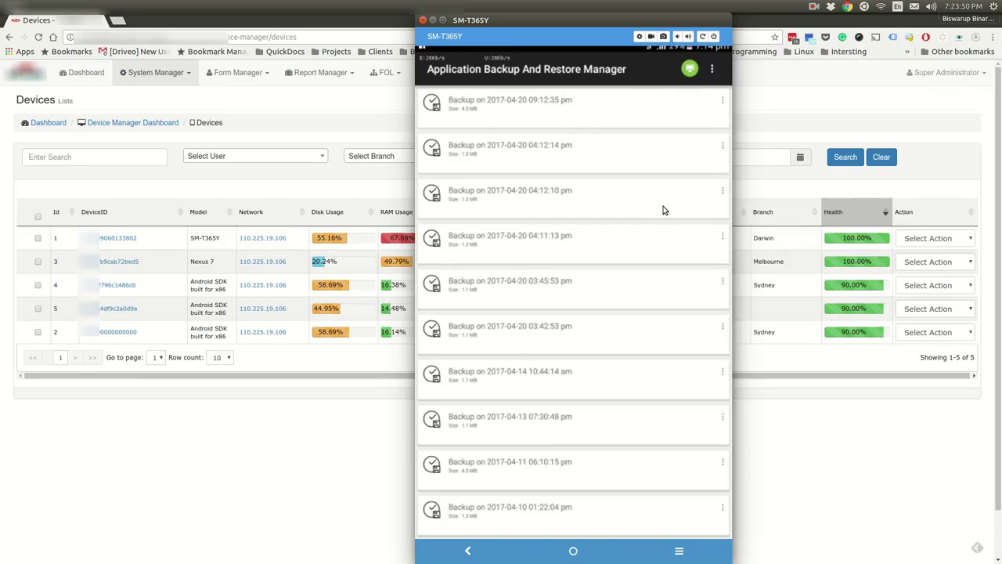
{"action": "scroll", "coordinate": [664, 210], "scroll_direction": "down", "scroll_amount": 2}
{"action": "scroll", "coordinate": [664, 209], "scroll_direction": "up", "scroll_amount": 2}
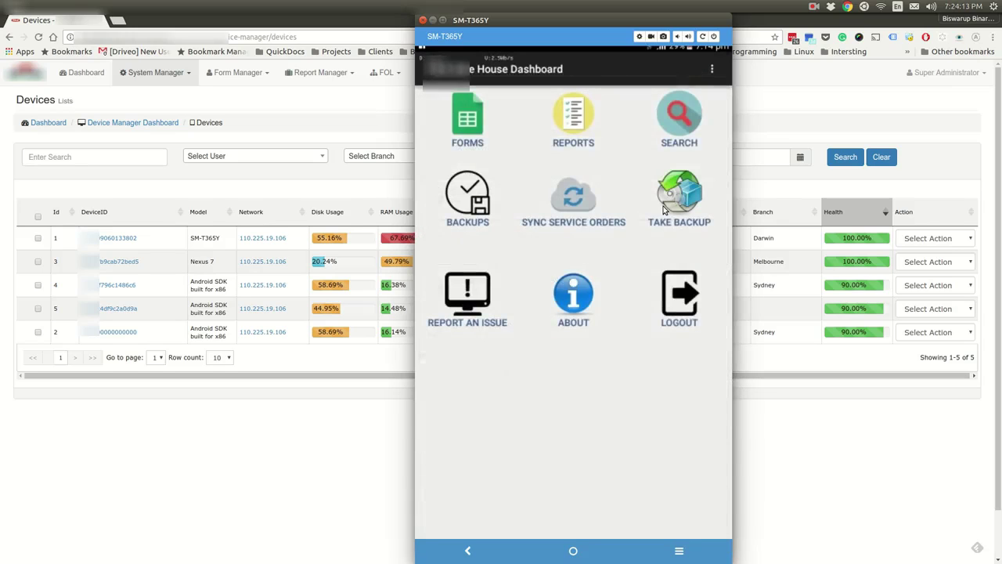
- Take a new application backup on the tablet and check its status in the notifications
{"action": "left_click", "coordinate": [663, 208]}
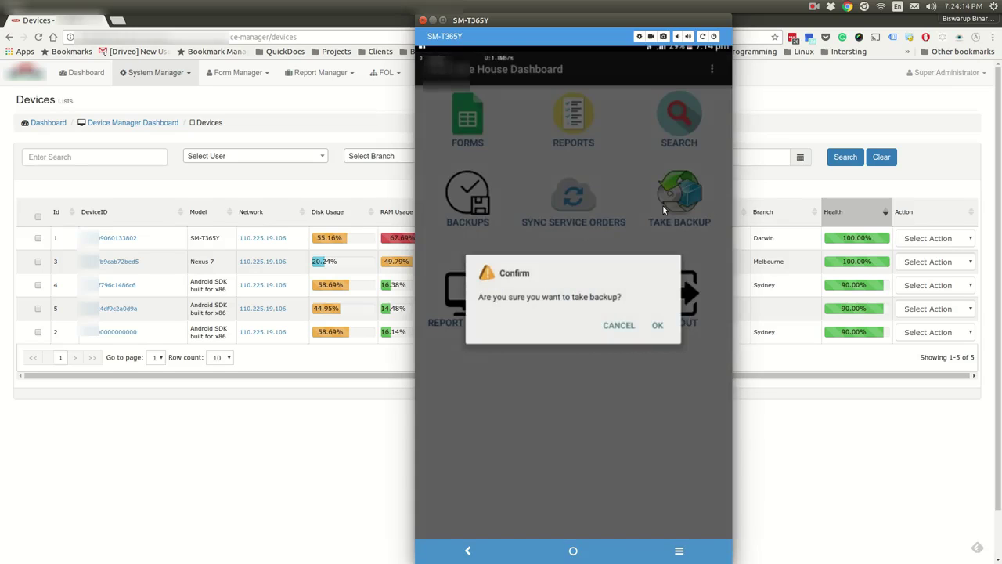
{"action": "left_click", "coordinate": [663, 208]}
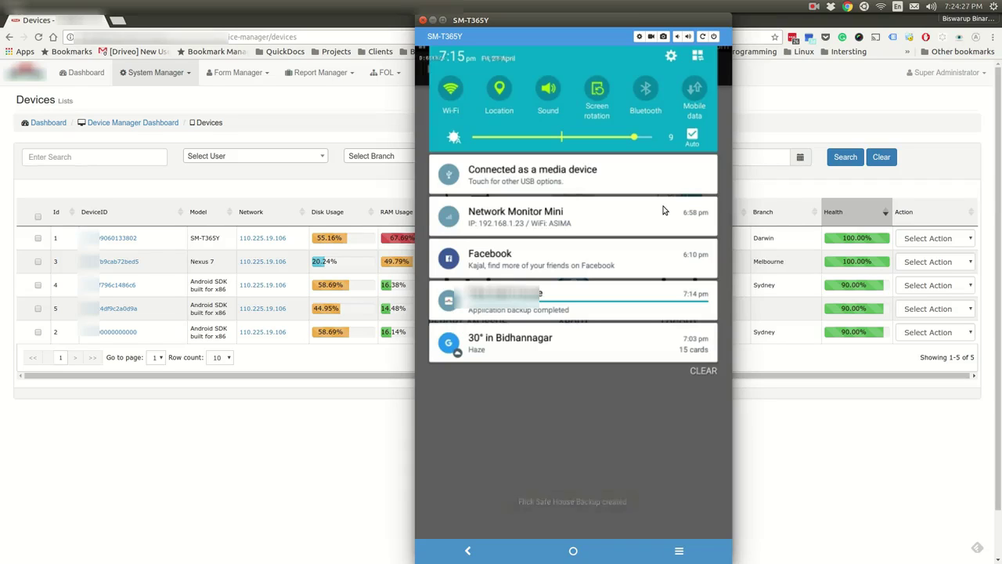
{"action": "right_click", "coordinate": [664, 210]}
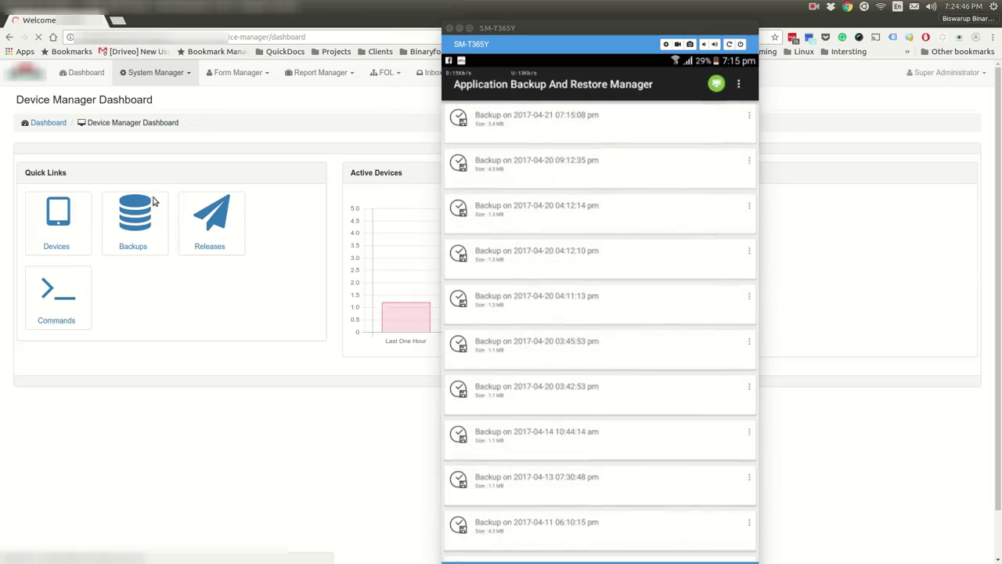
- Open the Application Backups page in the web Device Manager and review the uploaded backups beside the tablet's list
{"action": "left_click", "coordinate": [134, 218]}
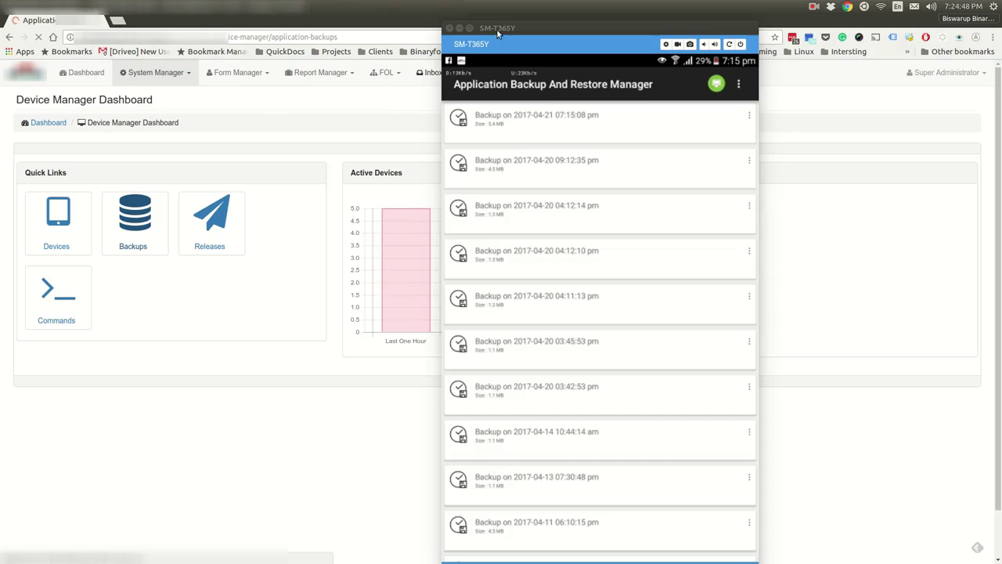
{"action": "left_click_drag", "start_coordinate": [498, 28], "coordinate": [549, 28]}
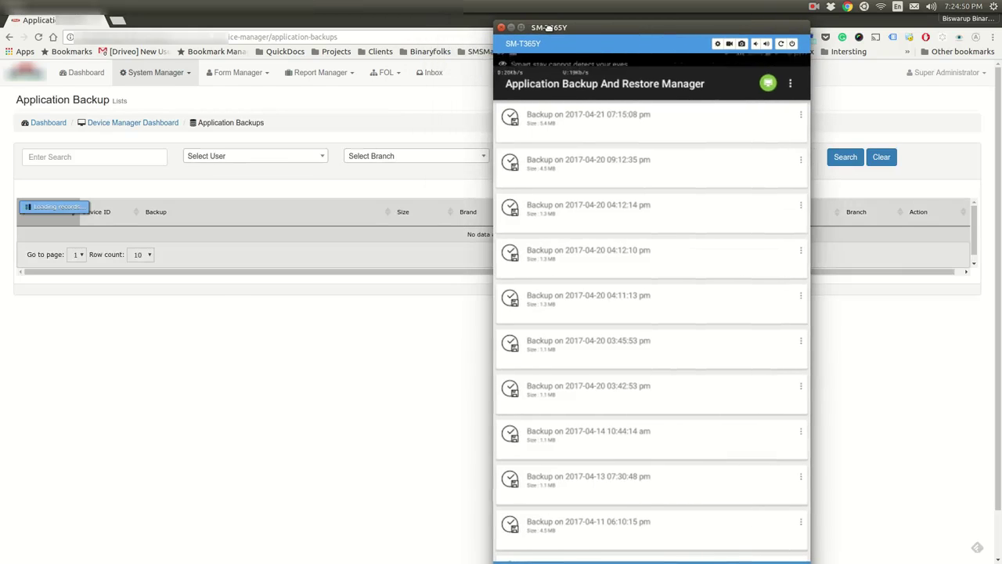
{"action": "left_click_drag", "start_coordinate": [19, 236], "coordinate": [305, 259]}
{"action": "left_click_drag", "start_coordinate": [182, 264], "coordinate": [196, 308]}
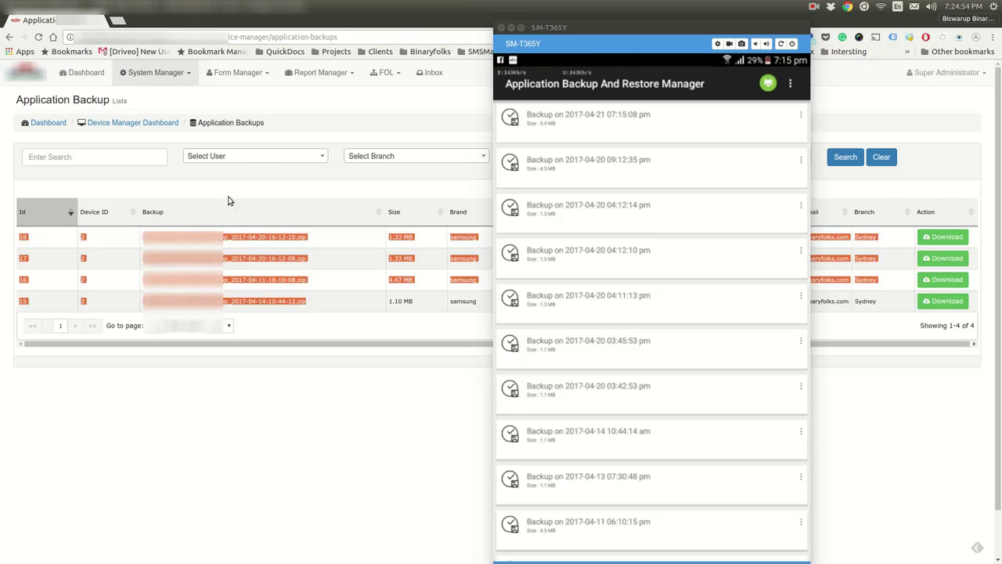
{"action": "left_click", "coordinate": [243, 174]}
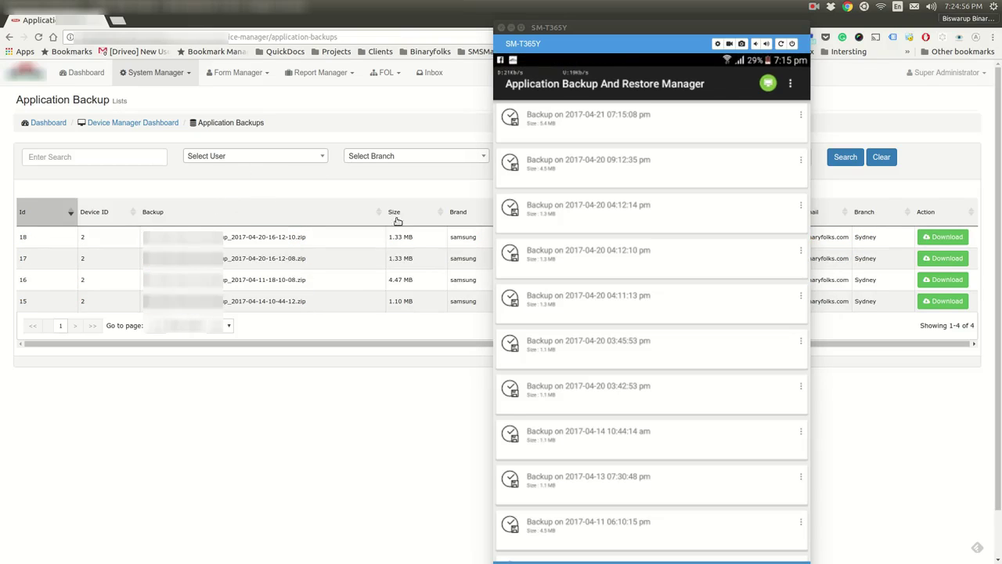
{"action": "left_click", "coordinate": [801, 116]}
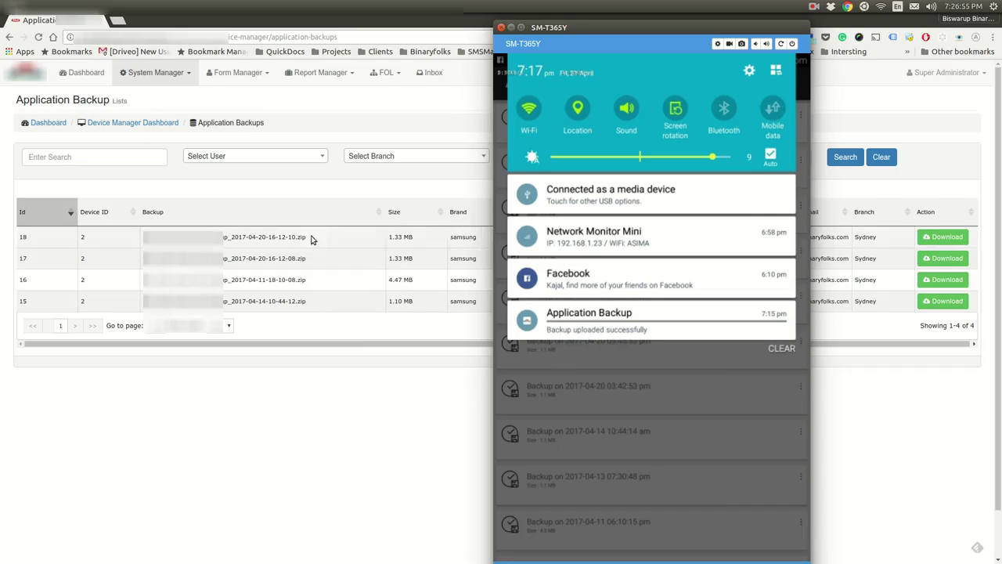
{"action": "left_click", "coordinate": [216, 175]}
{"action": "right_click", "coordinate": [263, 176]}
{"action": "left_click", "coordinate": [271, 205]}
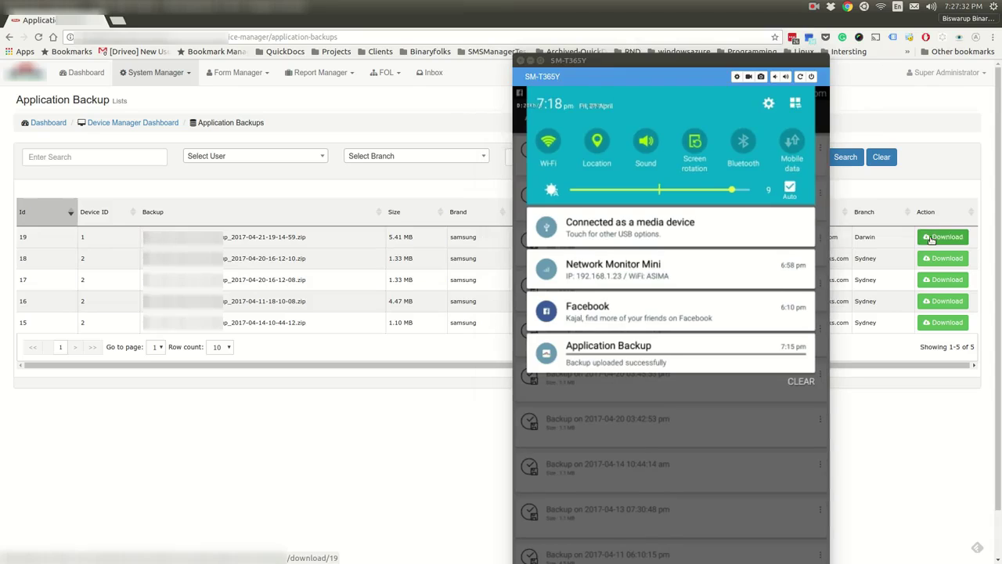
{"action": "left_click", "coordinate": [932, 238]}
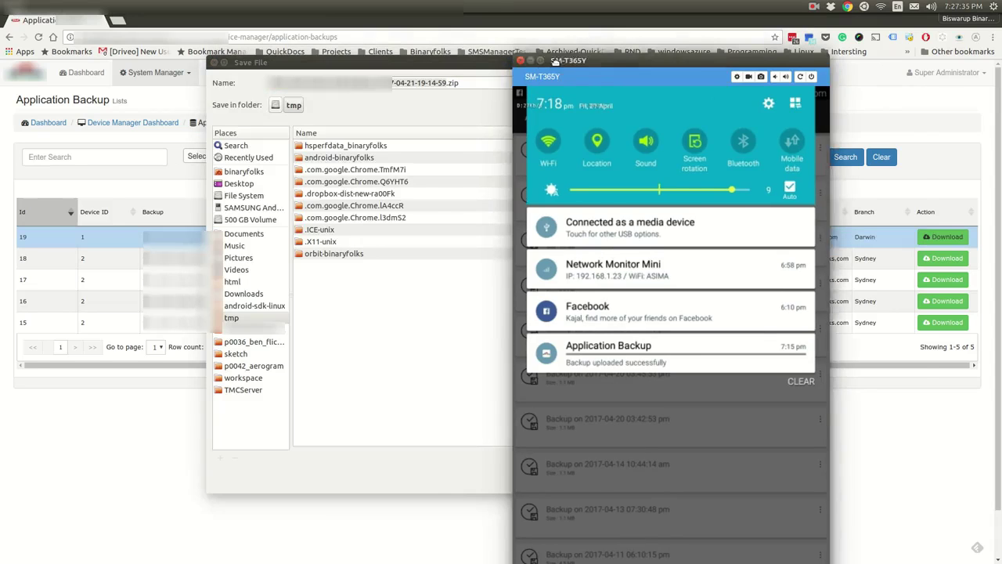
{"action": "left_click_drag", "start_coordinate": [553, 66], "coordinate": [628, 67]}
{"action": "left_click", "coordinate": [235, 317]}
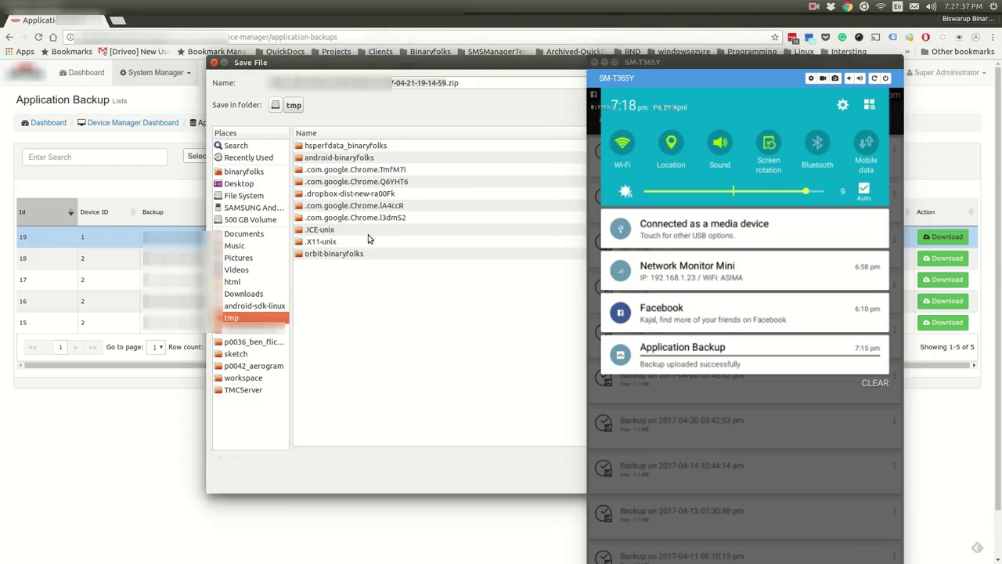
{"action": "double_click", "coordinate": [464, 71]}
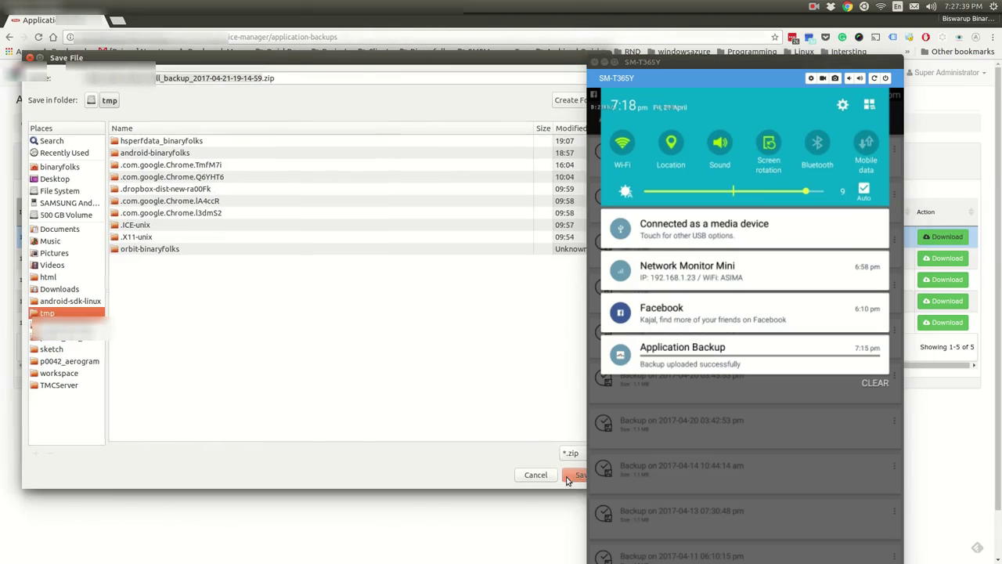
{"action": "left_click", "coordinate": [569, 476]}
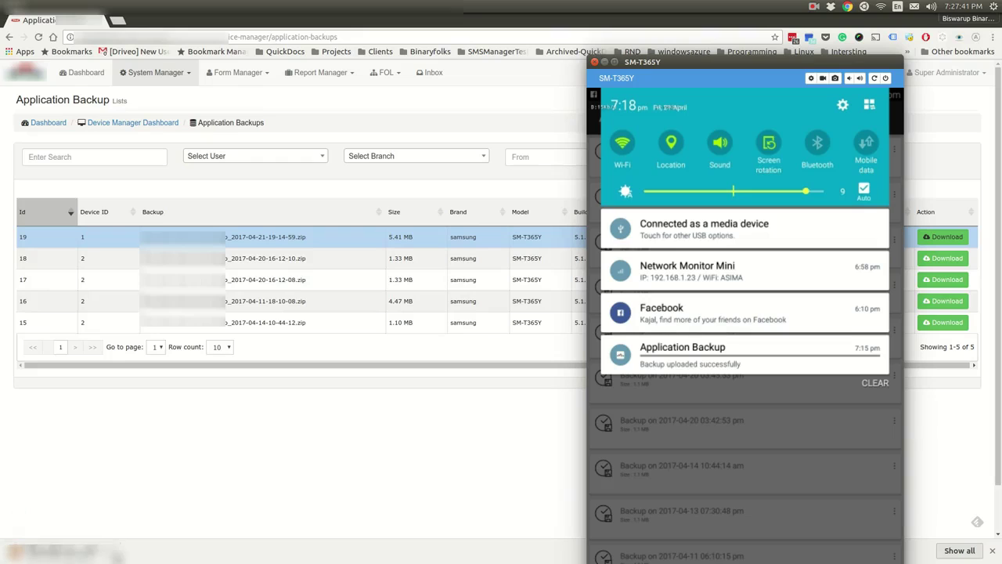
{"action": "right_click", "coordinate": [291, 115]}
{"action": "left_click", "coordinate": [347, 263]}
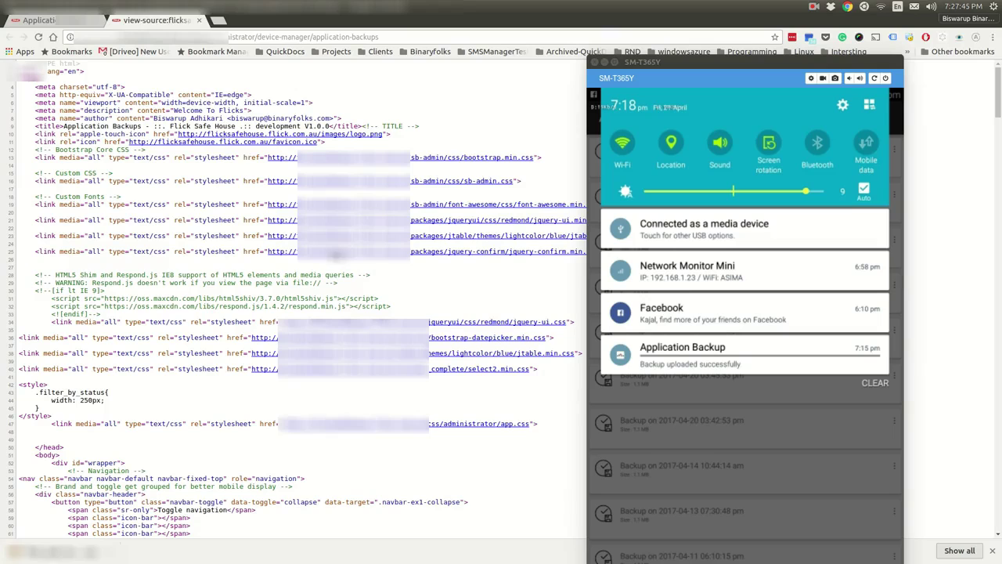
{"action": "left_click", "coordinate": [200, 21]}
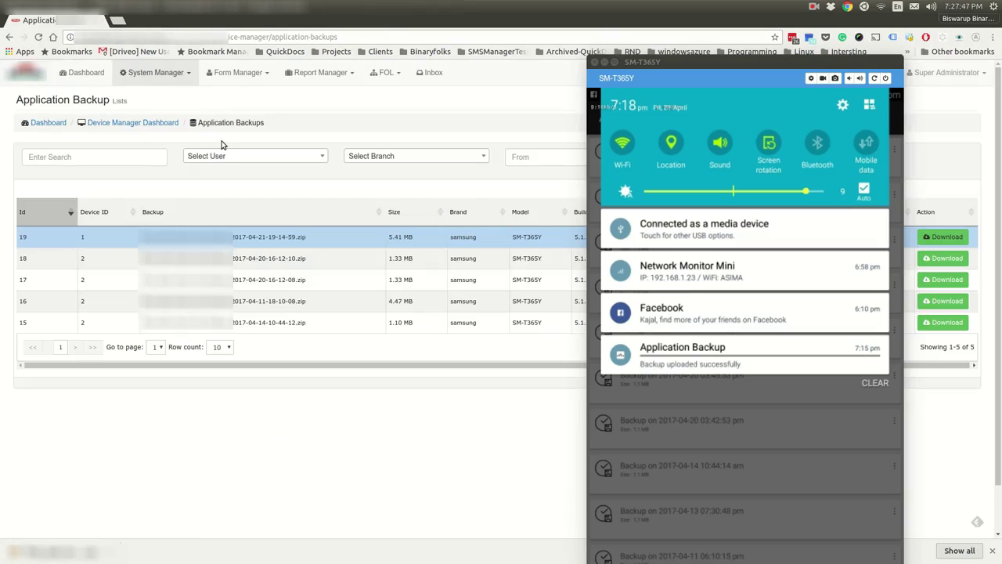
- Copy the downloaded backup zip's link address and load it in the browser to check whether the link is still accessible
{"action": "key", "text": "ctrl+j"}
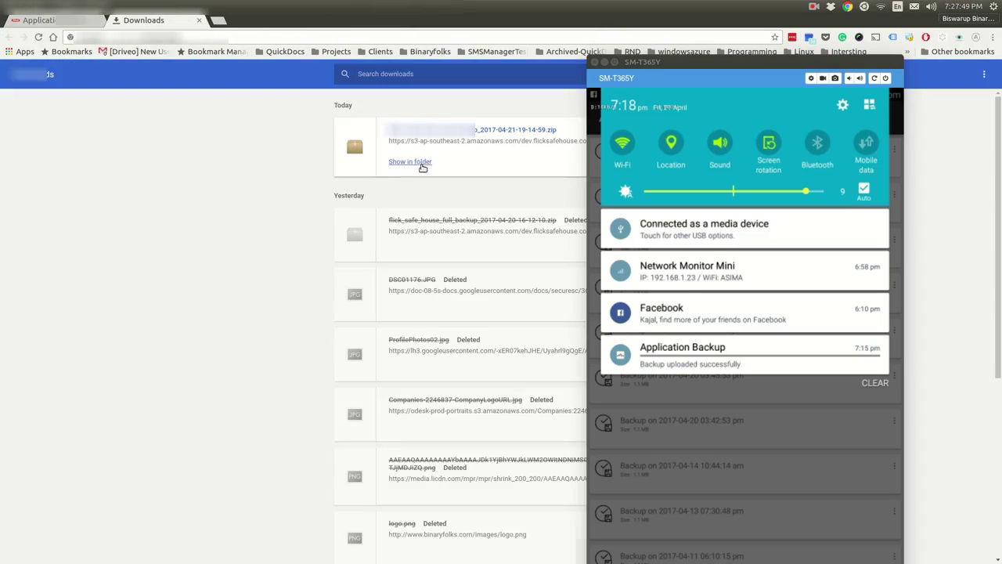
{"action": "right_click", "coordinate": [428, 140]}
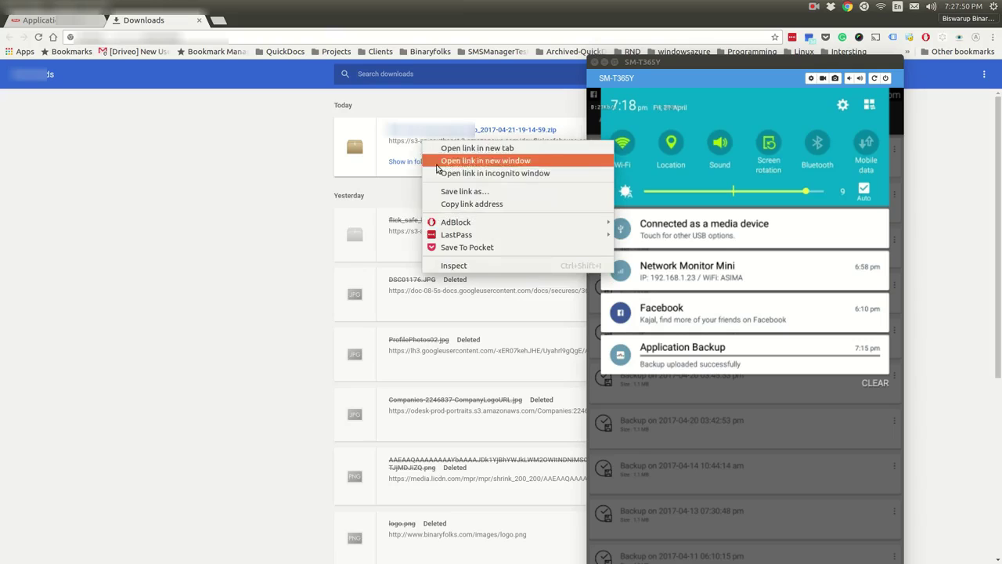
{"action": "left_click", "coordinate": [459, 204]}
{"action": "right_click", "coordinate": [188, 37]}
{"action": "left_click", "coordinate": [213, 100]}
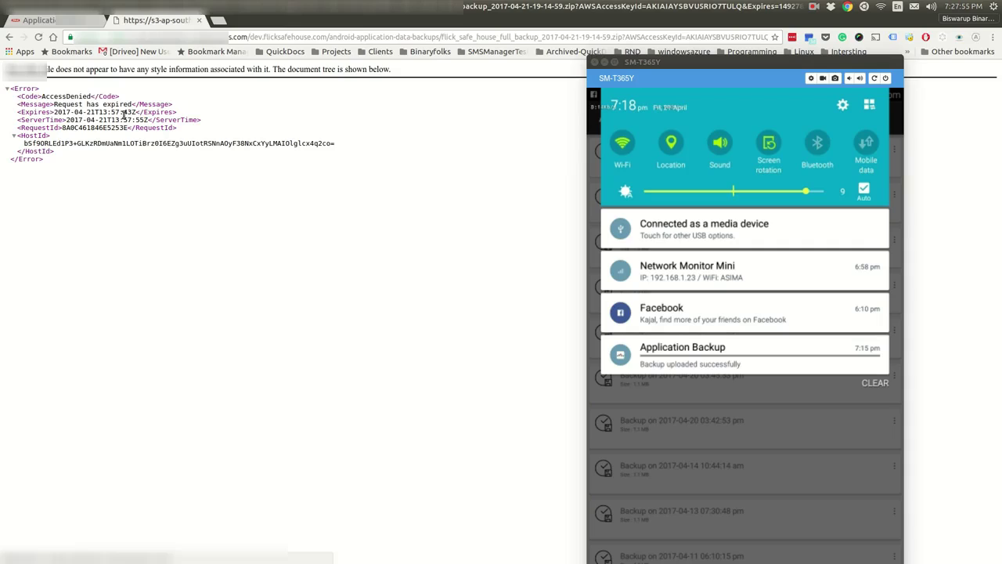
{"action": "left_click_drag", "start_coordinate": [51, 97], "coordinate": [132, 98]}
{"action": "left_click", "coordinate": [141, 137]}
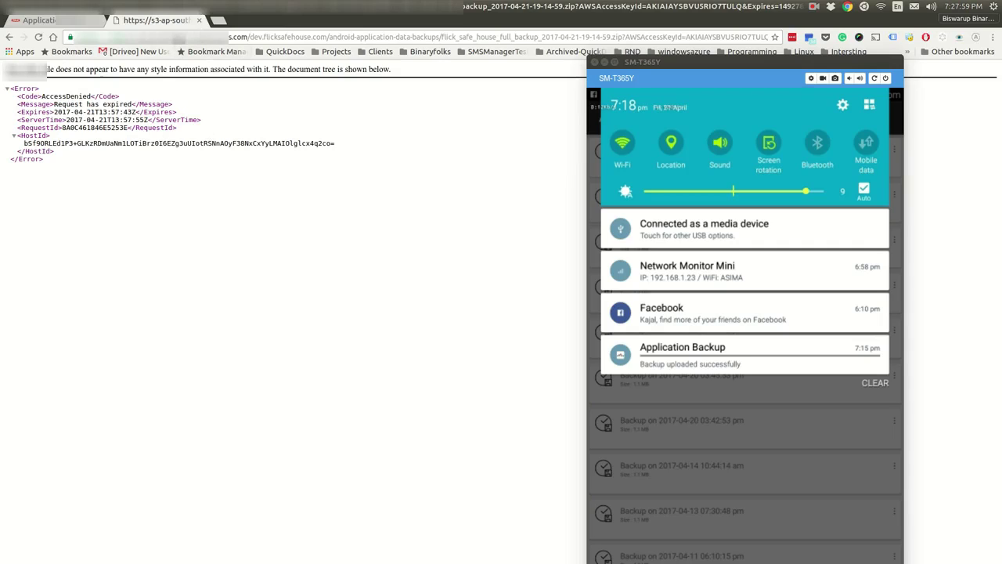
{"action": "left_click", "coordinate": [199, 22]}
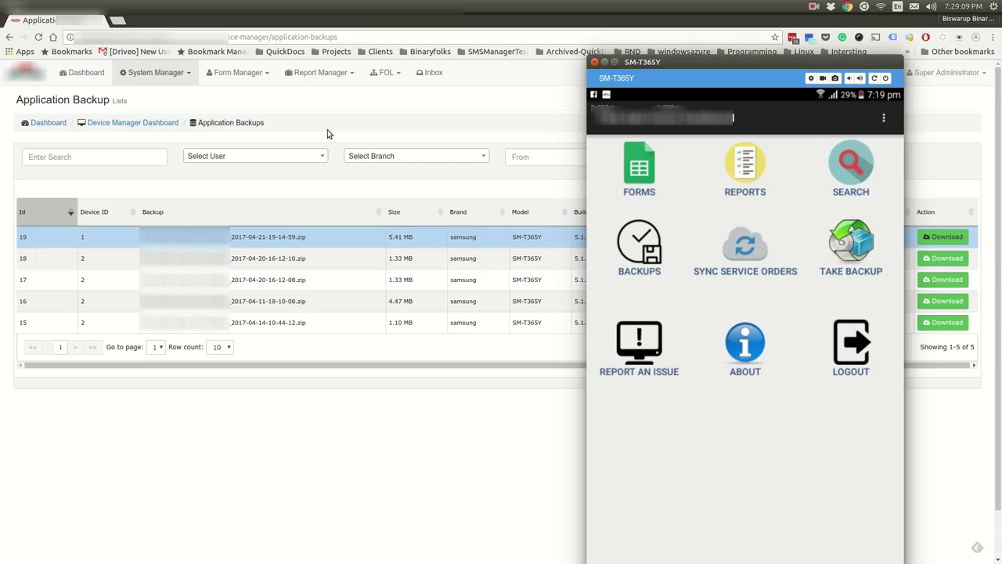
- Open the device list from the Device Manager Dashboard and remotely initiate Take Backup on the SM-T365Y tablet, confirming the request
{"action": "left_click", "coordinate": [150, 125]}
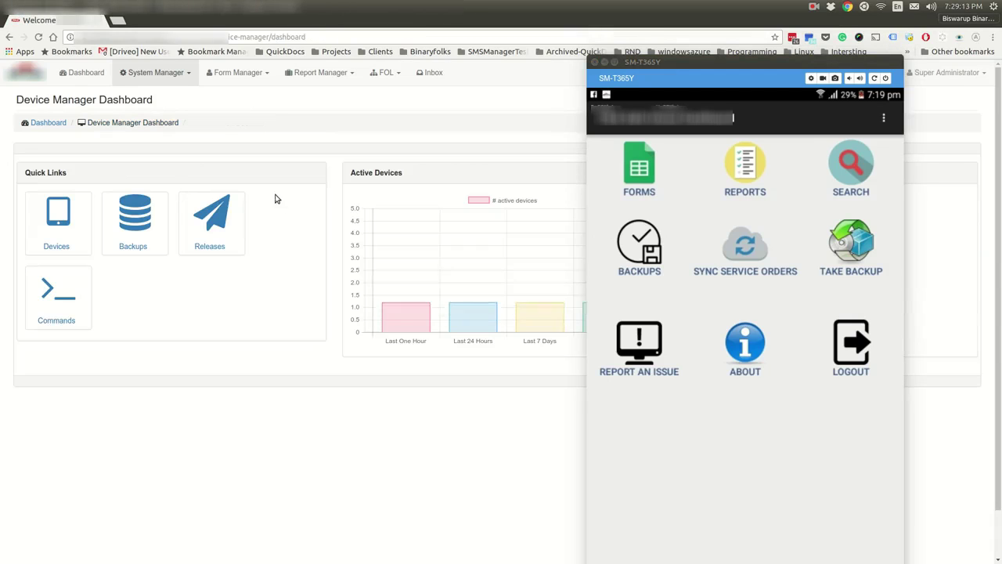
{"action": "left_click", "coordinate": [57, 226]}
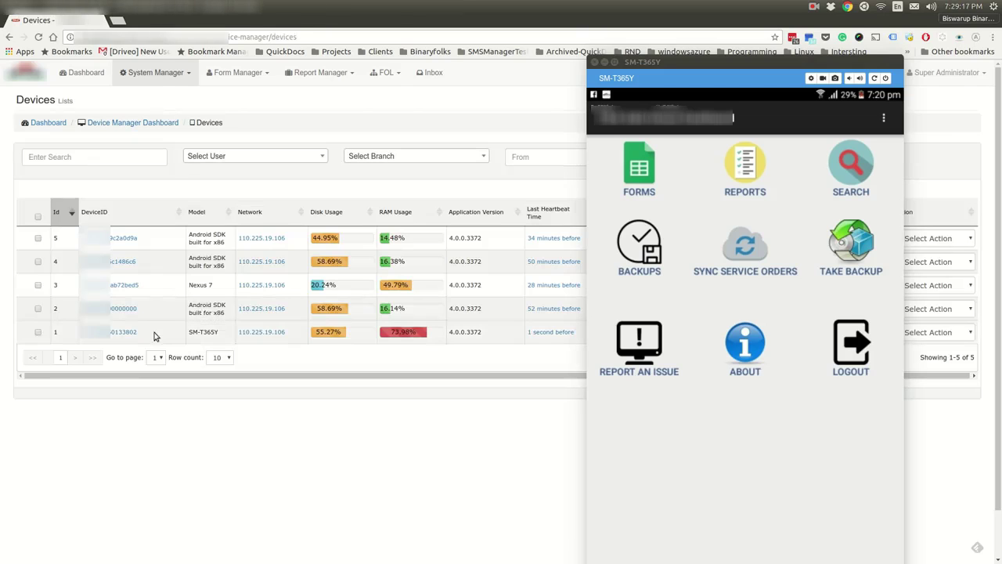
{"action": "left_click_drag", "start_coordinate": [701, 63], "coordinate": [485, 71]}
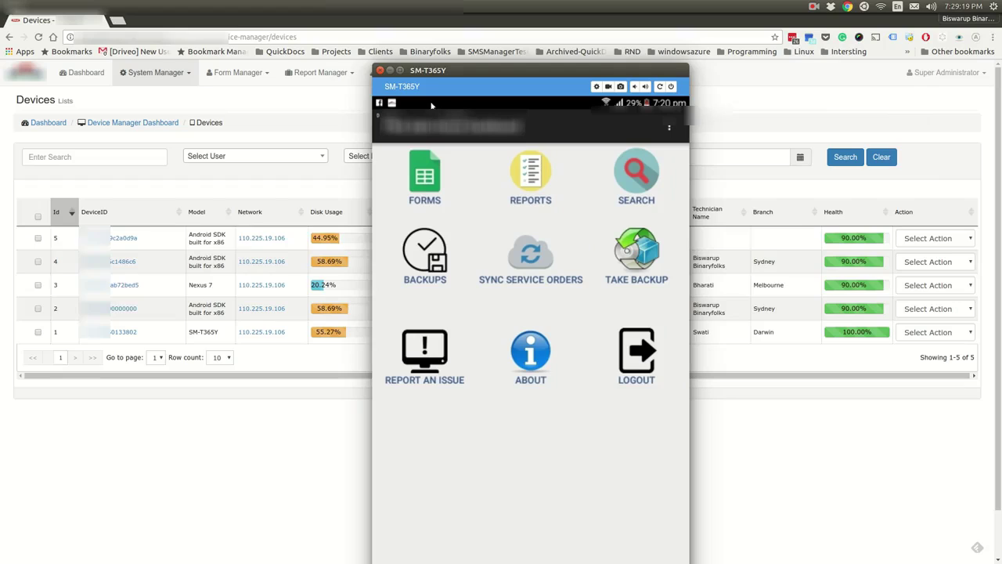
{"action": "double_click", "coordinate": [189, 333]}
{"action": "left_click", "coordinate": [924, 332]}
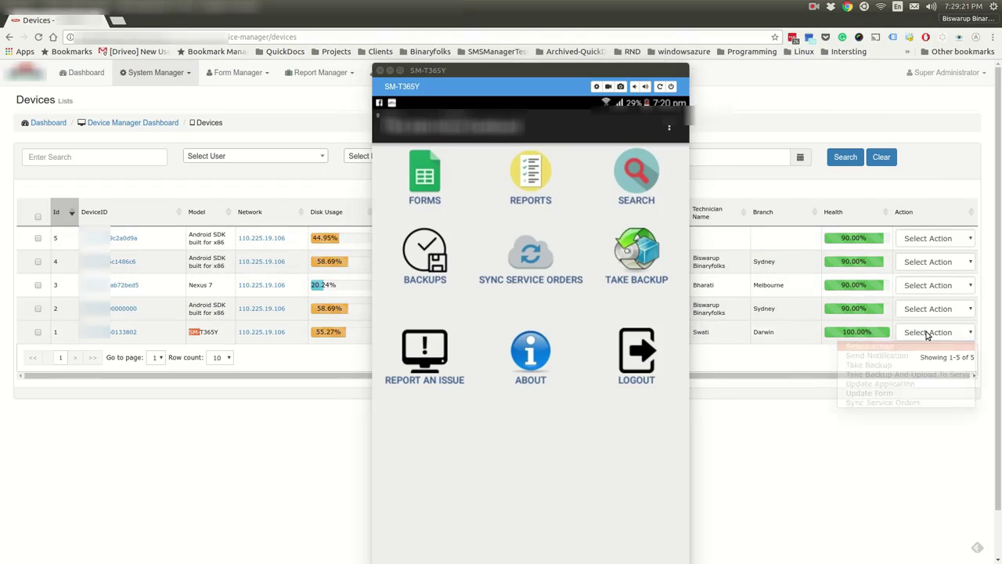
{"action": "left_click", "coordinate": [875, 365]}
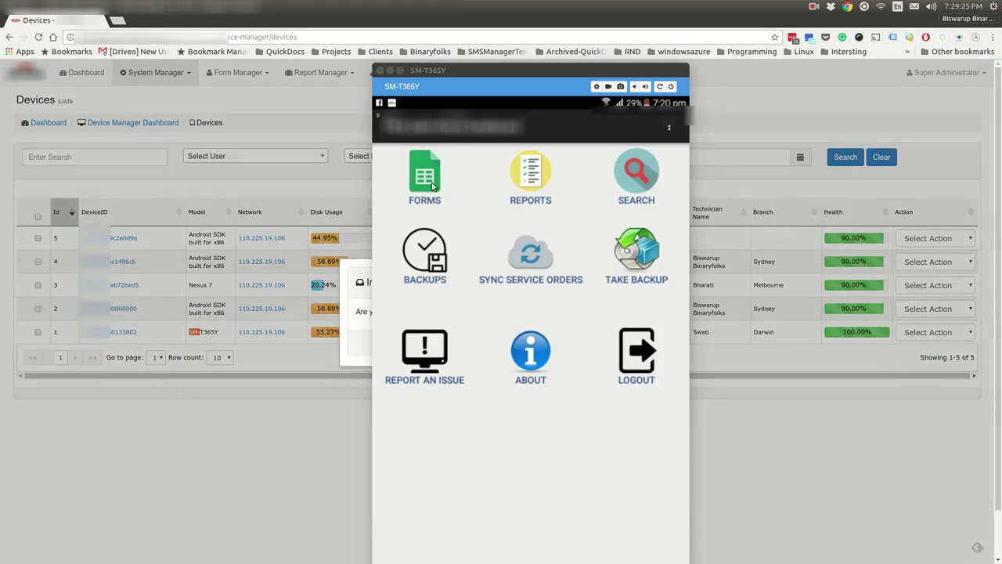
{"action": "left_click_drag", "start_coordinate": [470, 71], "coordinate": [746, 73]}
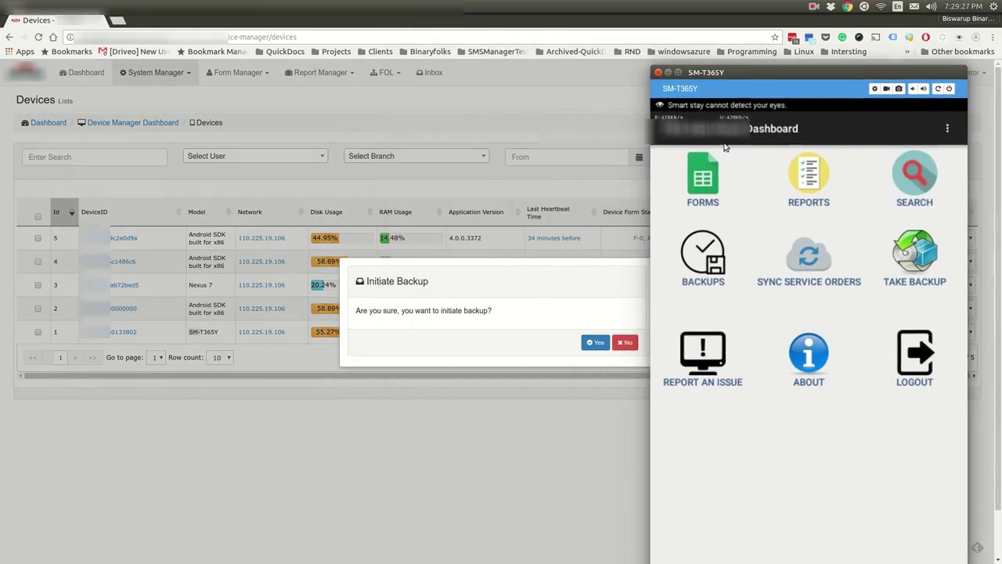
{"action": "left_click", "coordinate": [596, 343]}
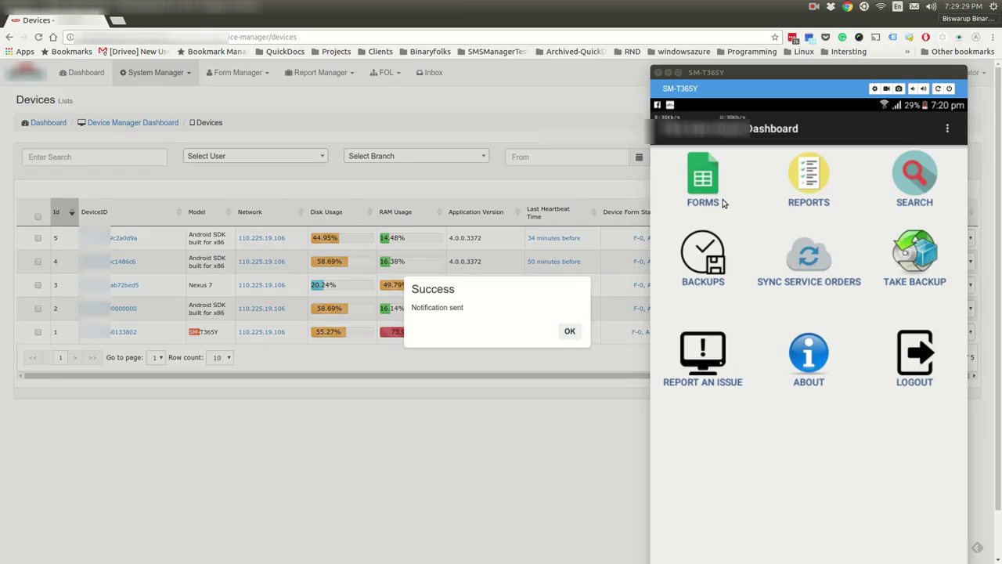
{"action": "left_click_drag", "start_coordinate": [783, 106], "coordinate": [783, 391]}
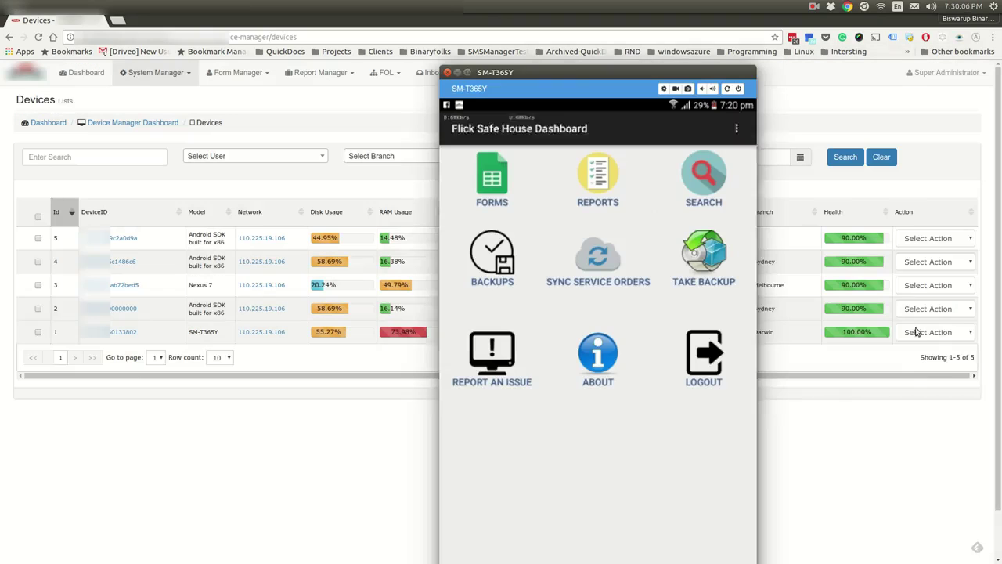
- Send the Take Backup And Upload To Server command to the SM-T365Y device and confirm it, with the tablet's notifications open
{"action": "left_click", "coordinate": [917, 332]}
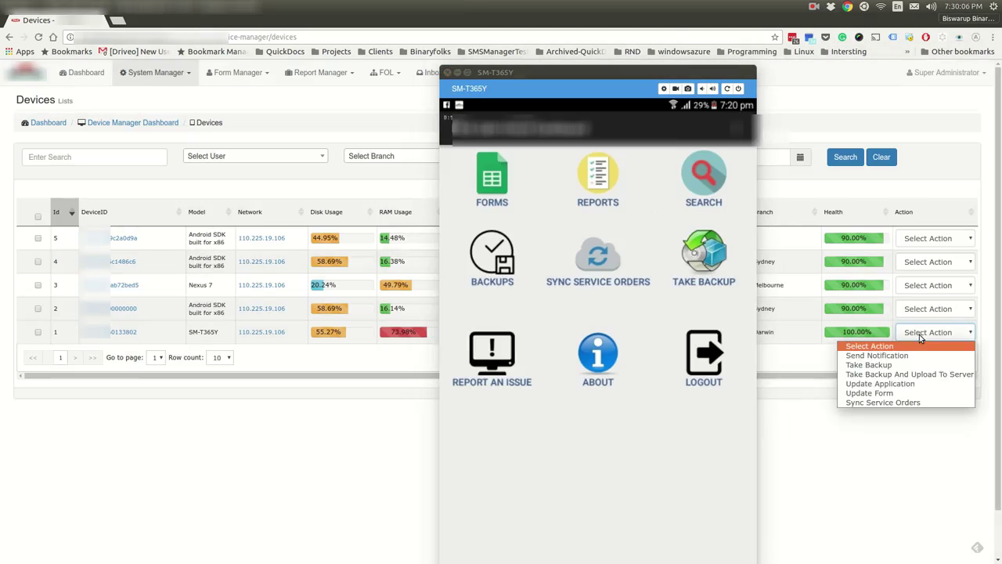
{"action": "left_click", "coordinate": [898, 374]}
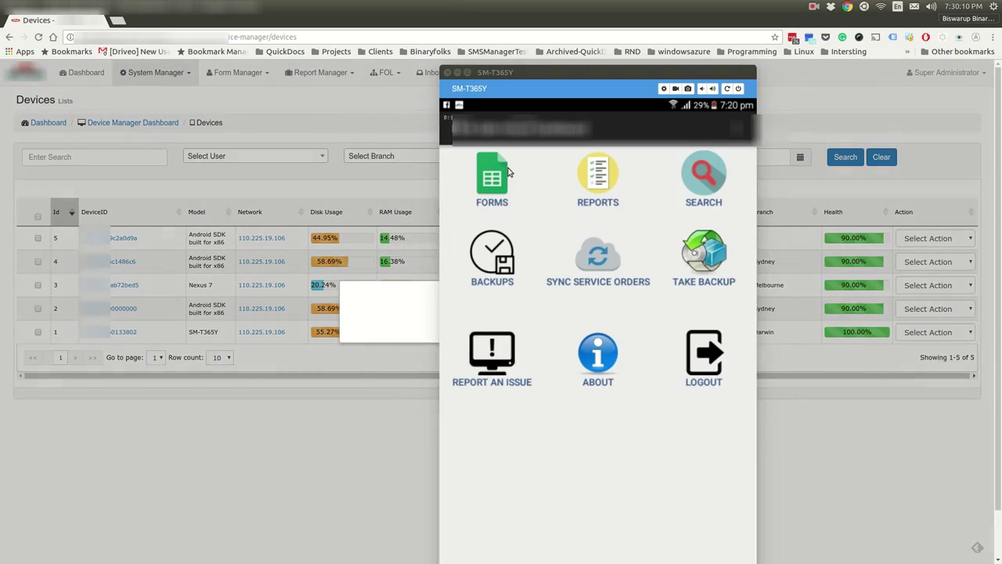
{"action": "left_click_drag", "start_coordinate": [501, 76], "coordinate": [783, 352]}
{"action": "left_click_drag", "start_coordinate": [864, 357], "coordinate": [432, 358]}
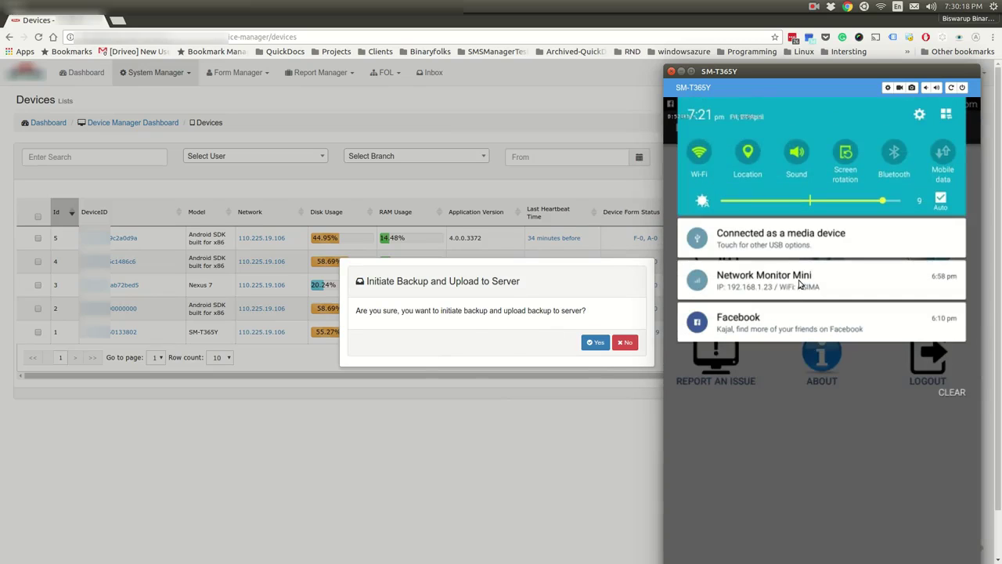
{"action": "left_click", "coordinate": [594, 342]}
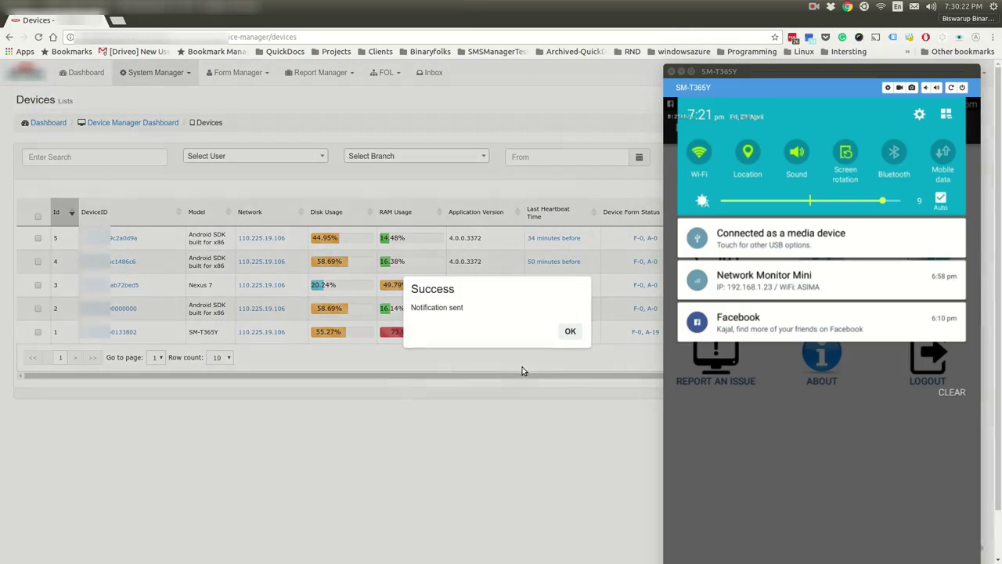
{"action": "left_click", "coordinate": [568, 332]}
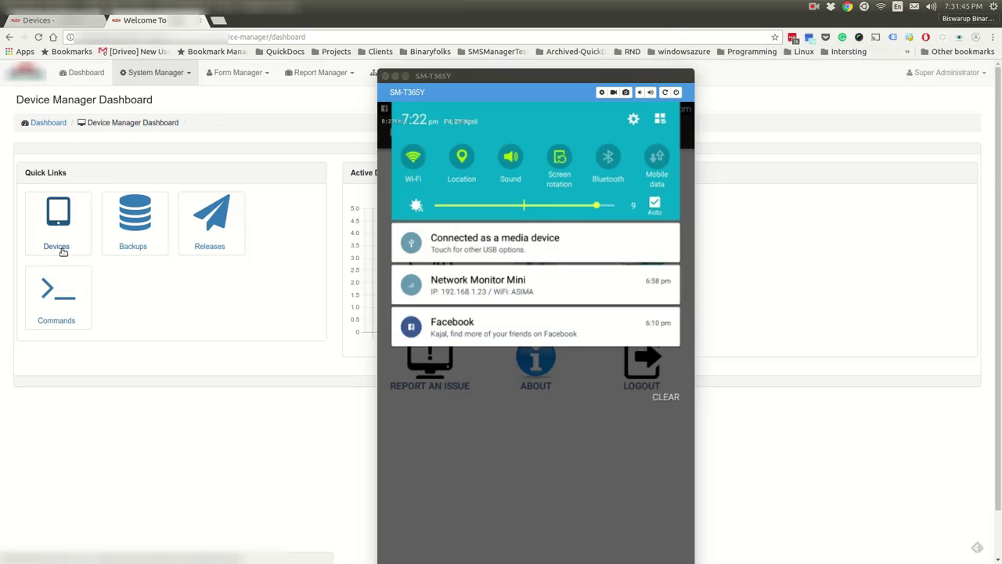
- Reopen the device list and send the Sync Service Orders command to the SM-T365Y device, confirming the service order update
{"action": "left_click", "coordinate": [61, 249]}
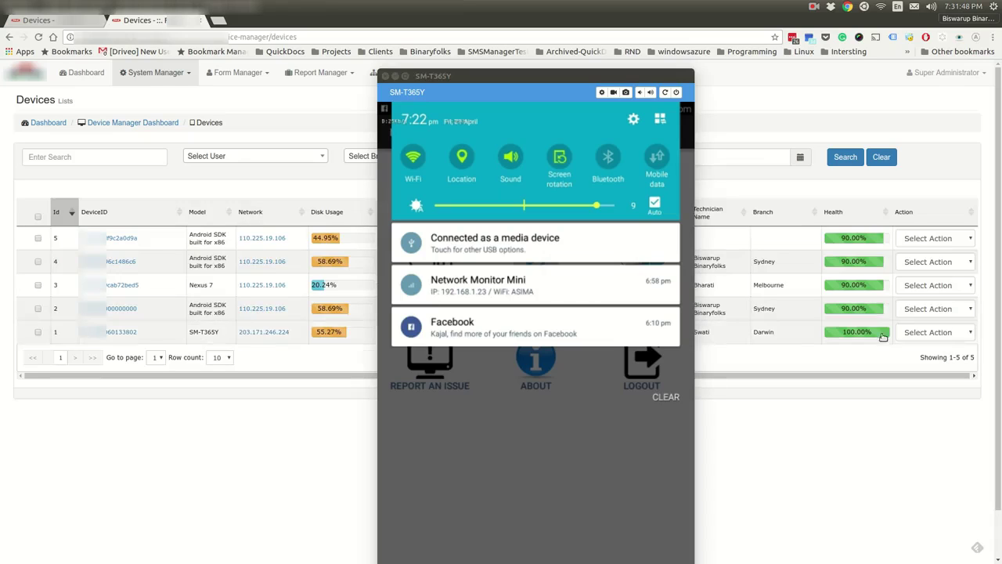
{"action": "left_click", "coordinate": [940, 332]}
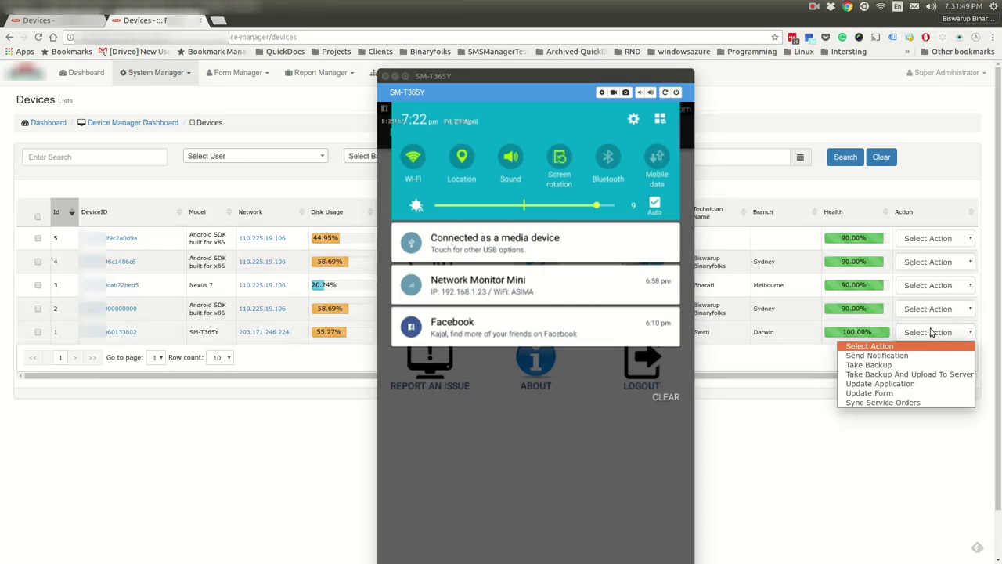
{"action": "left_click", "coordinate": [875, 399]}
{"action": "left_click_drag", "start_coordinate": [497, 76], "coordinate": [756, 76]}
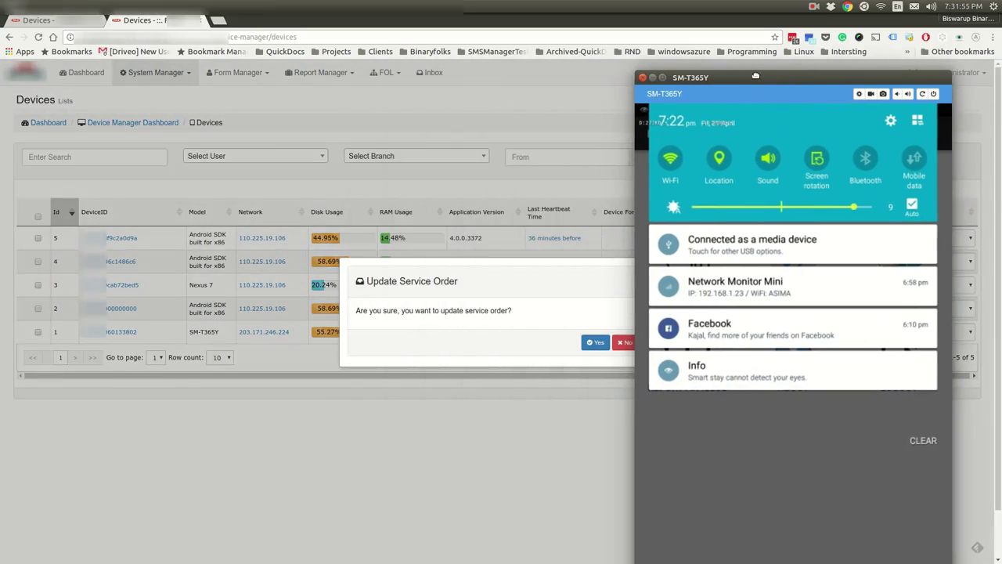
{"action": "left_click", "coordinate": [593, 310]}
{"action": "left_click", "coordinate": [591, 343]}
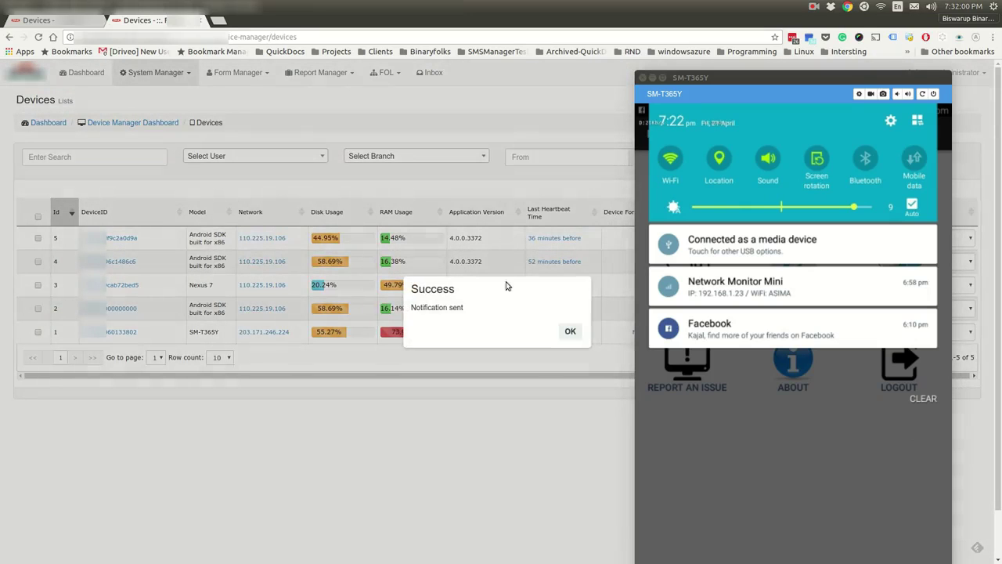
{"action": "left_click", "coordinate": [571, 331]}
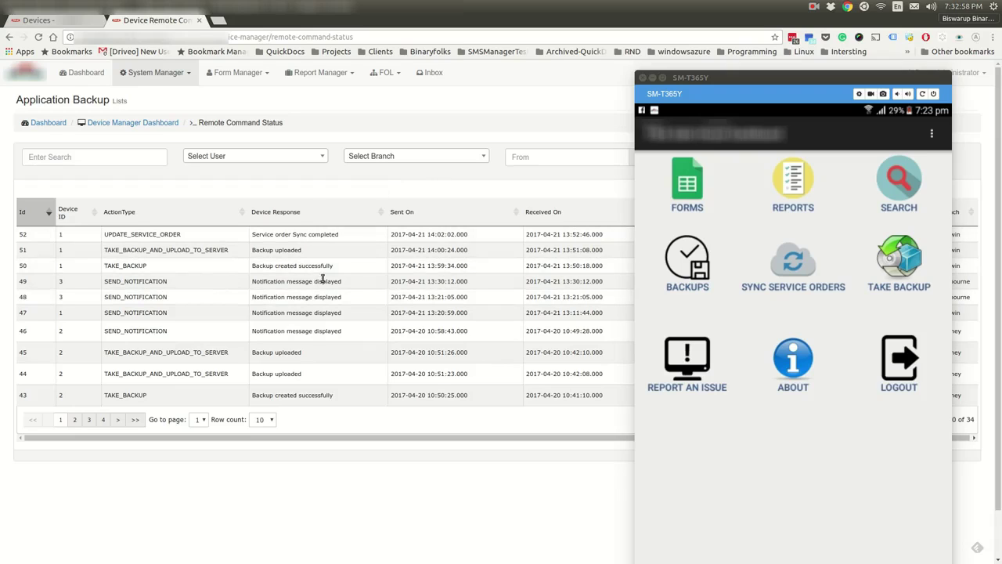
- Review the device responses to the latest backup, backup upload and service order commands in the Remote Command Status list
{"action": "left_click_drag", "start_coordinate": [253, 265], "coordinate": [317, 269]}
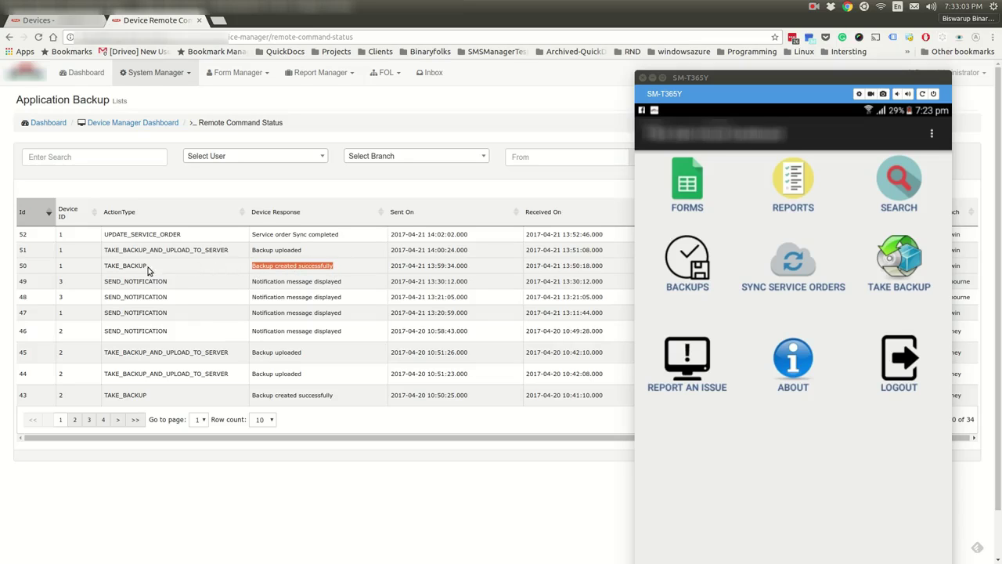
{"action": "left_click", "coordinate": [292, 266]}
{"action": "left_click_drag", "start_coordinate": [264, 267], "coordinate": [336, 267]}
{"action": "left_click_drag", "start_coordinate": [100, 250], "coordinate": [135, 127]}
- Open the Application Releases list, hide the tablet window and examine the 4.0.0.3371 release entry
{"action": "left_click", "coordinate": [135, 126]}
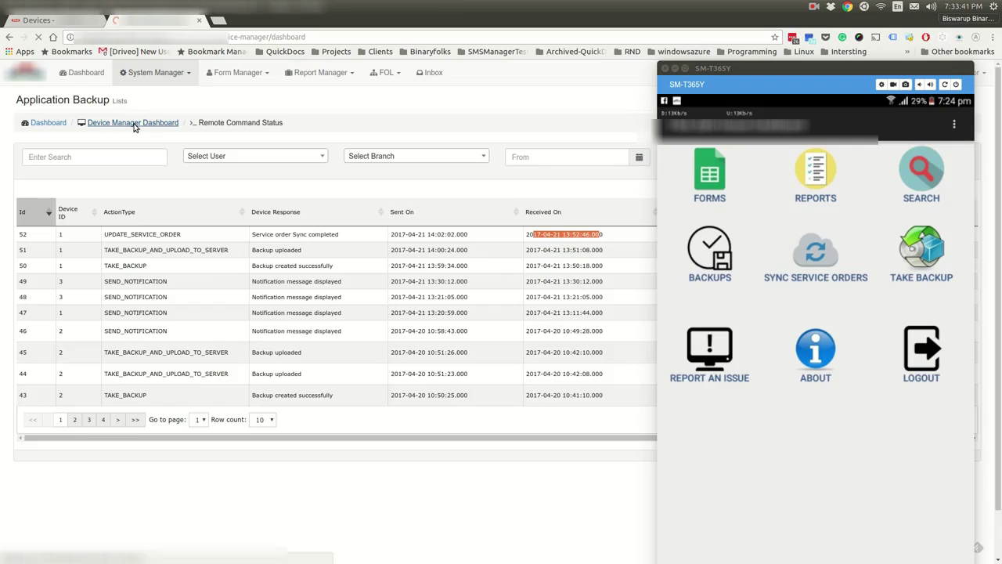
{"action": "left_click", "coordinate": [211, 225]}
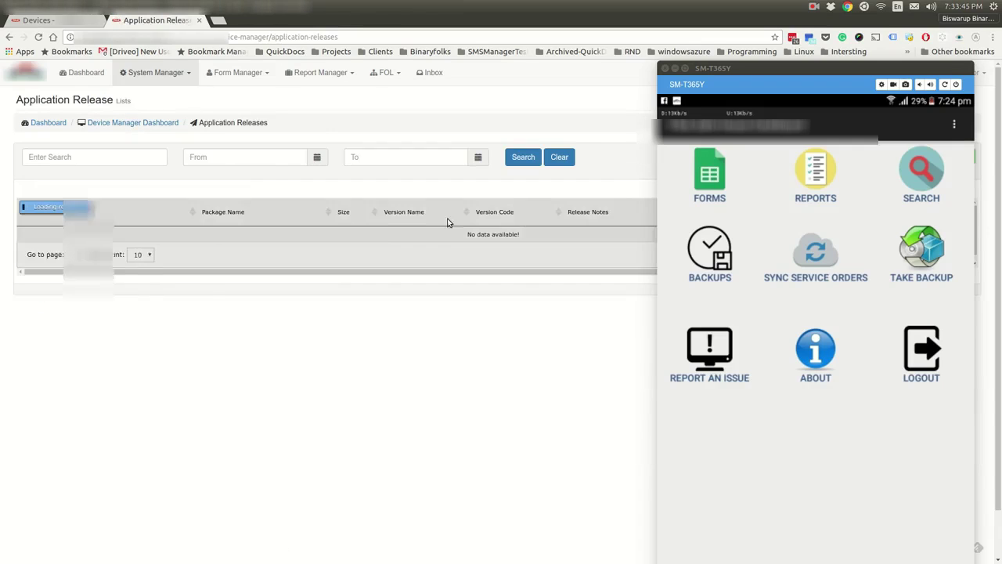
{"action": "left_click_drag", "start_coordinate": [706, 70], "coordinate": [705, 79]}
{"action": "left_click", "coordinate": [676, 78]}
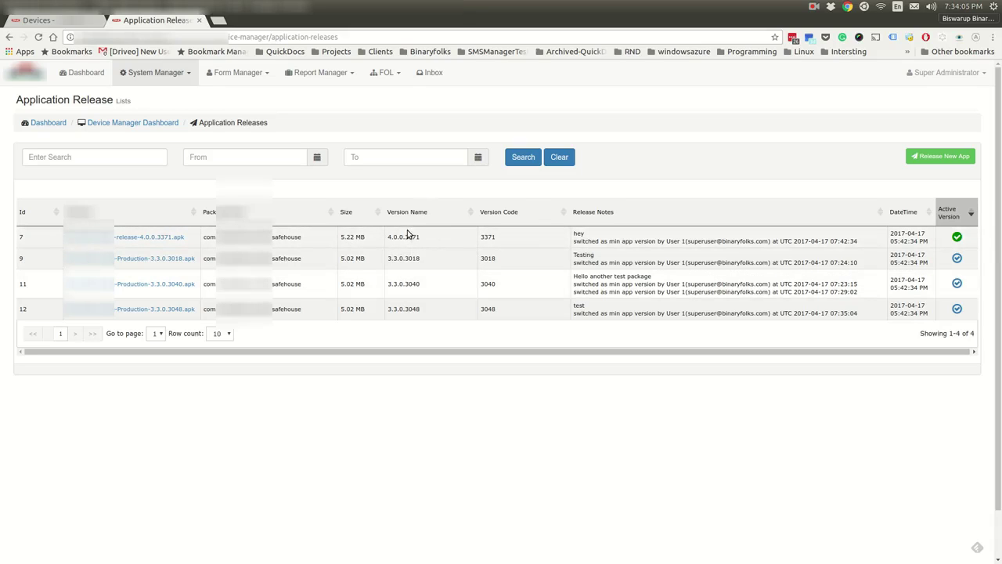
{"action": "left_click", "coordinate": [384, 238]}
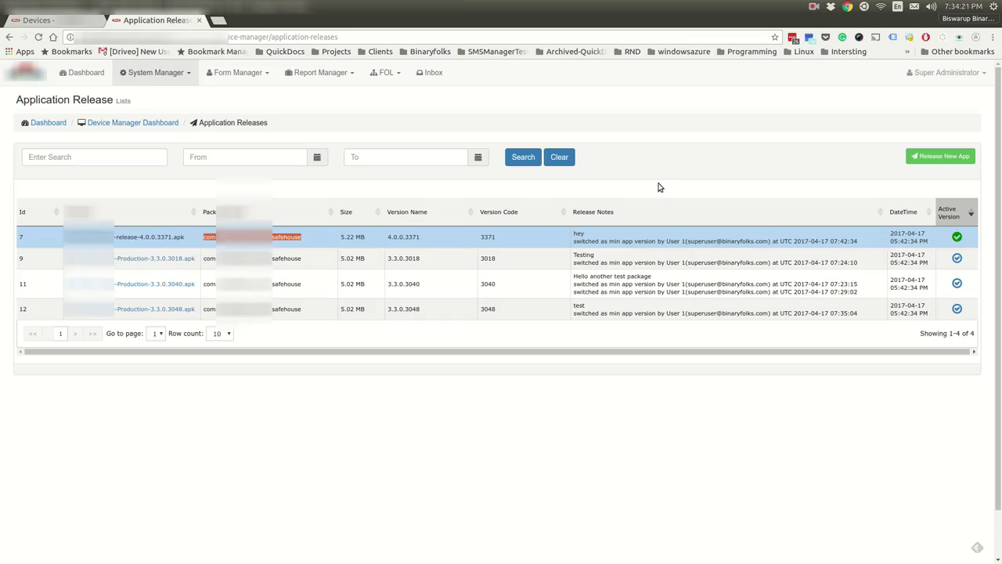
- Start a new application release and attach the release-Production-3.4.1.3343 APK from the ArchiveAPKs folder
{"action": "left_click", "coordinate": [936, 158]}
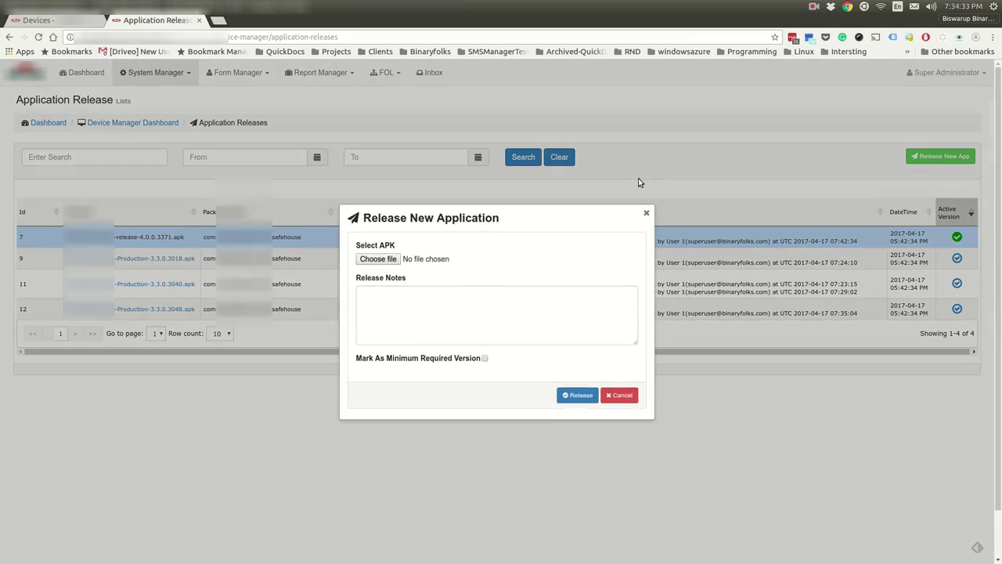
{"action": "left_click", "coordinate": [386, 261]}
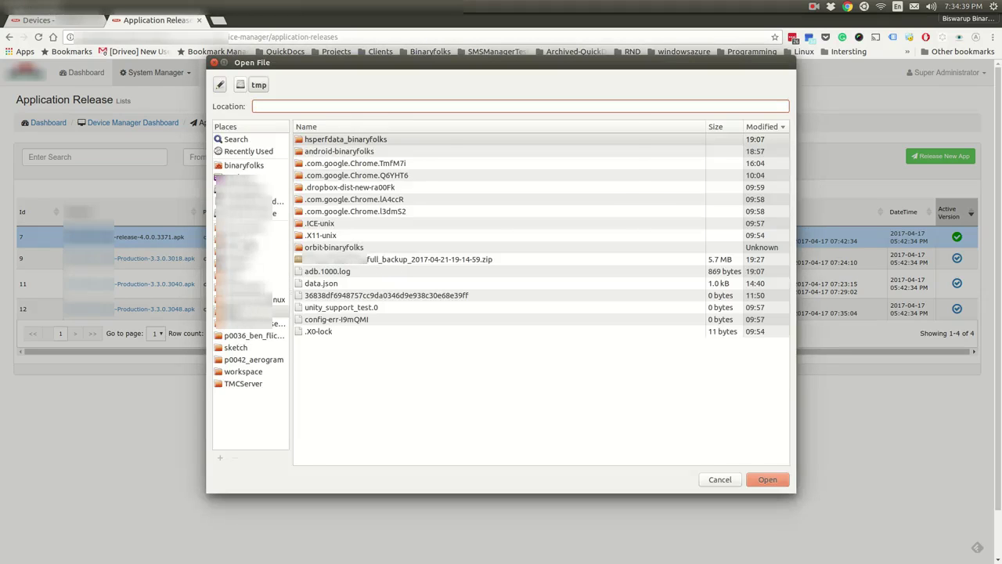
{"action": "left_click", "coordinate": [249, 227]}
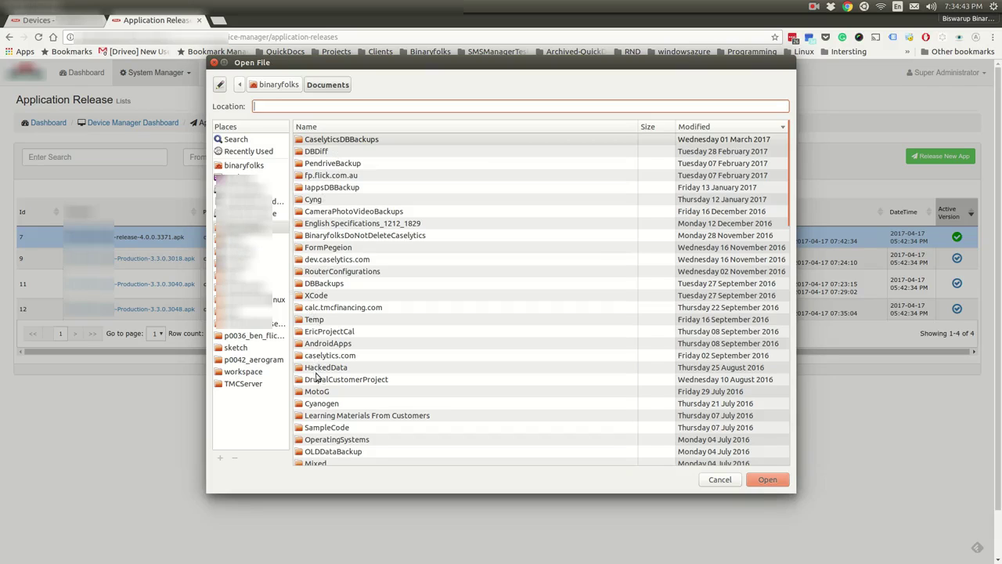
{"action": "scroll", "coordinate": [319, 388], "scroll_direction": "down", "scroll_amount": 5}
{"action": "double_click", "coordinate": [315, 409]}
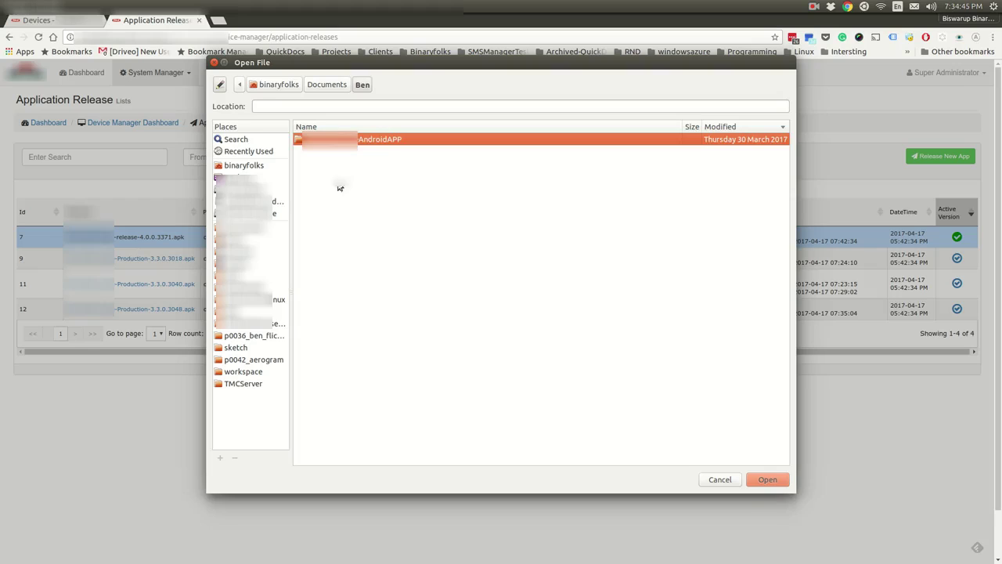
{"action": "double_click", "coordinate": [339, 141]}
{"action": "double_click", "coordinate": [337, 139]}
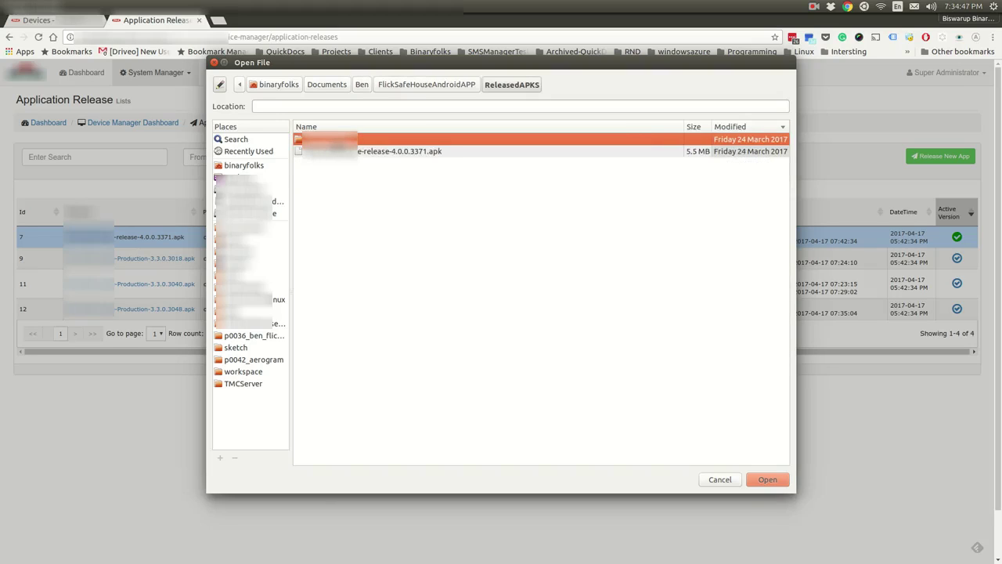
{"action": "double_click", "coordinate": [337, 139]}
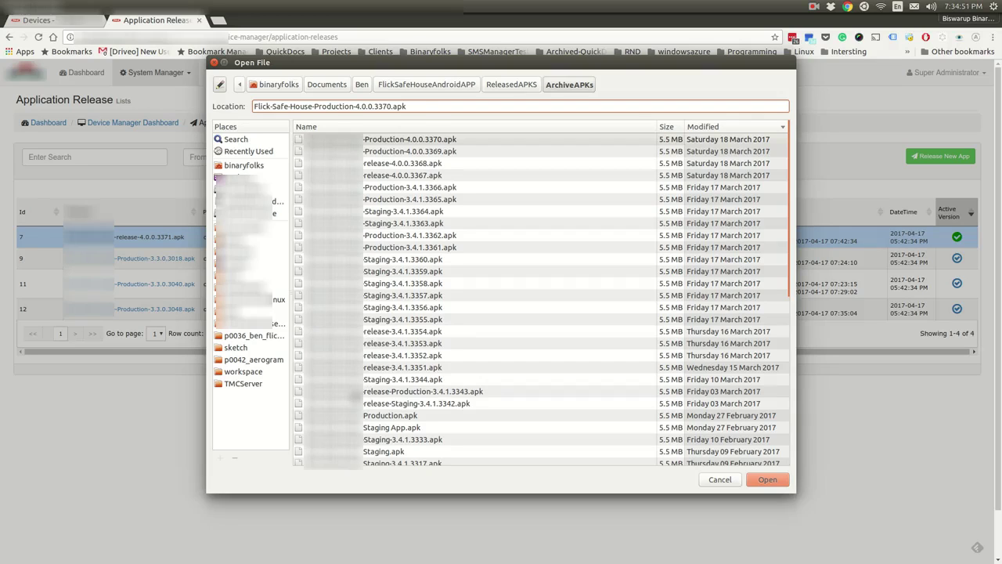
{"action": "left_click", "coordinate": [364, 395]}
{"action": "left_click", "coordinate": [757, 484]}
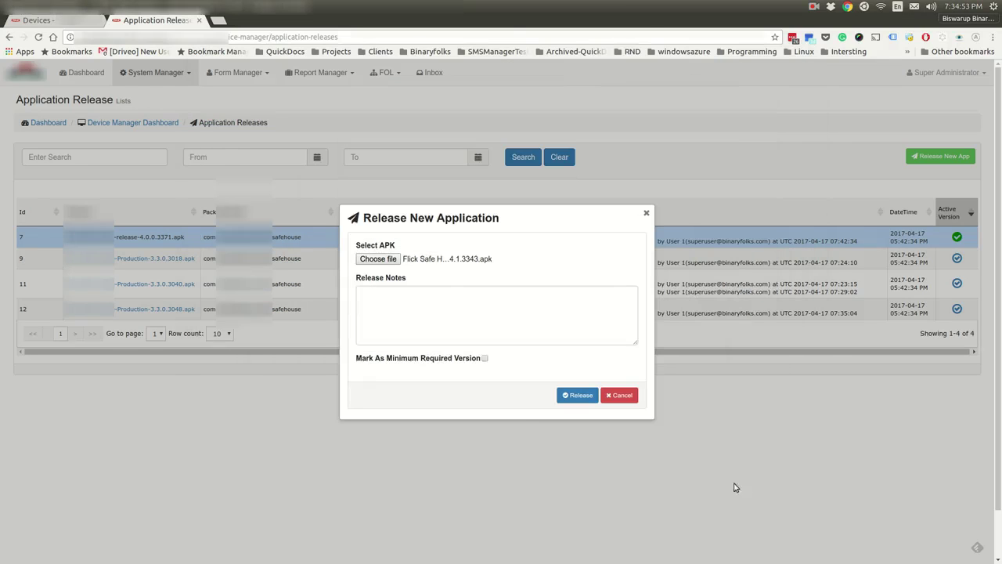
- Enter the release notes "Service Order Issue Fixed" and "Reports Section Implemented", and mark the release as the minimum required version
{"action": "left_click", "coordinate": [383, 294]}
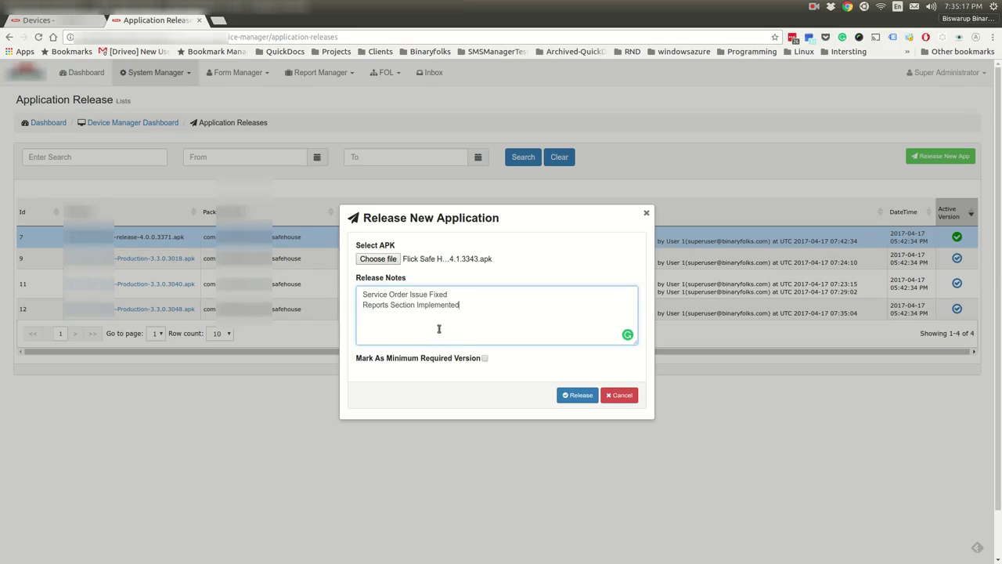
{"action": "left_click", "coordinate": [486, 361]}
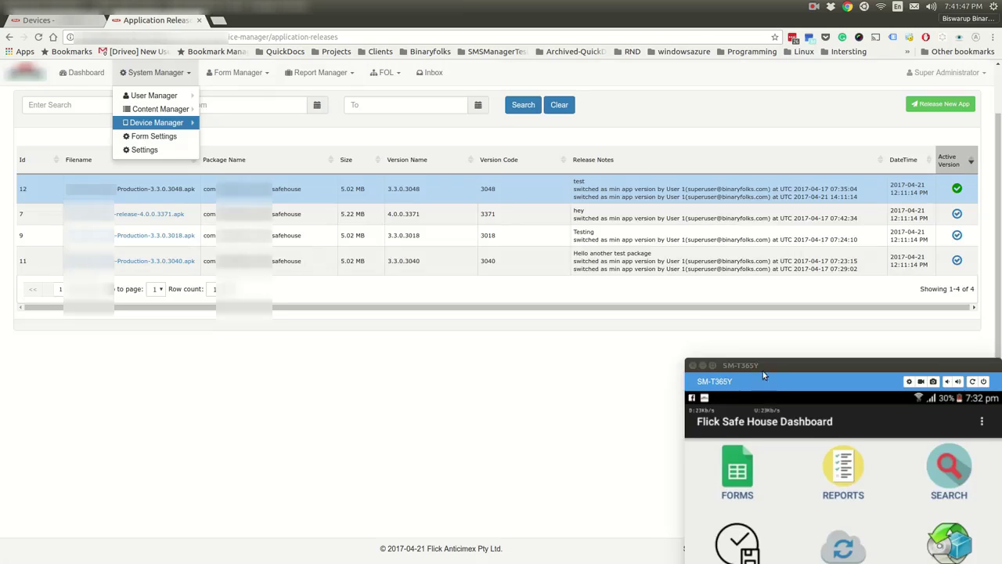
{"action": "left_click_drag", "start_coordinate": [763, 373], "coordinate": [662, 137]}
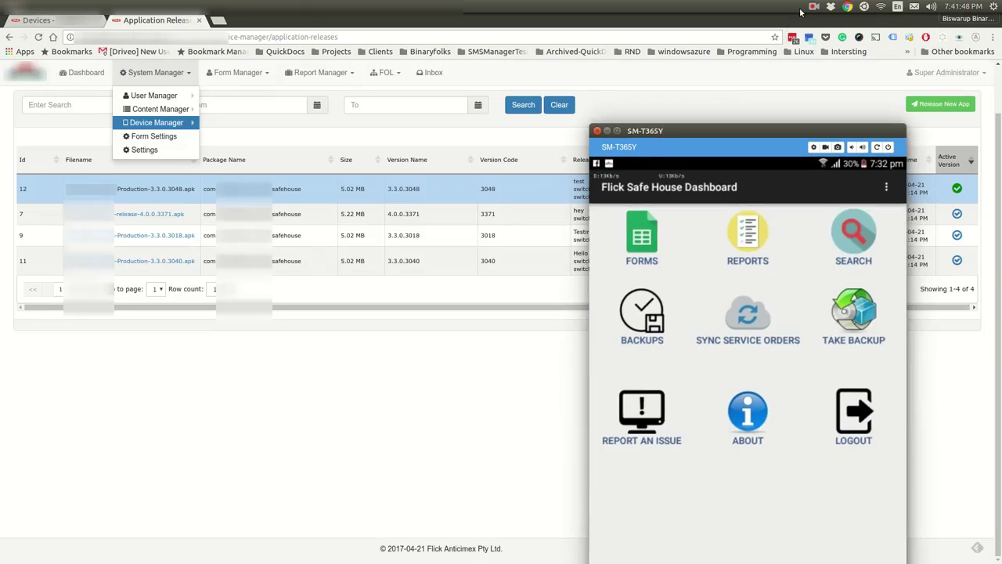